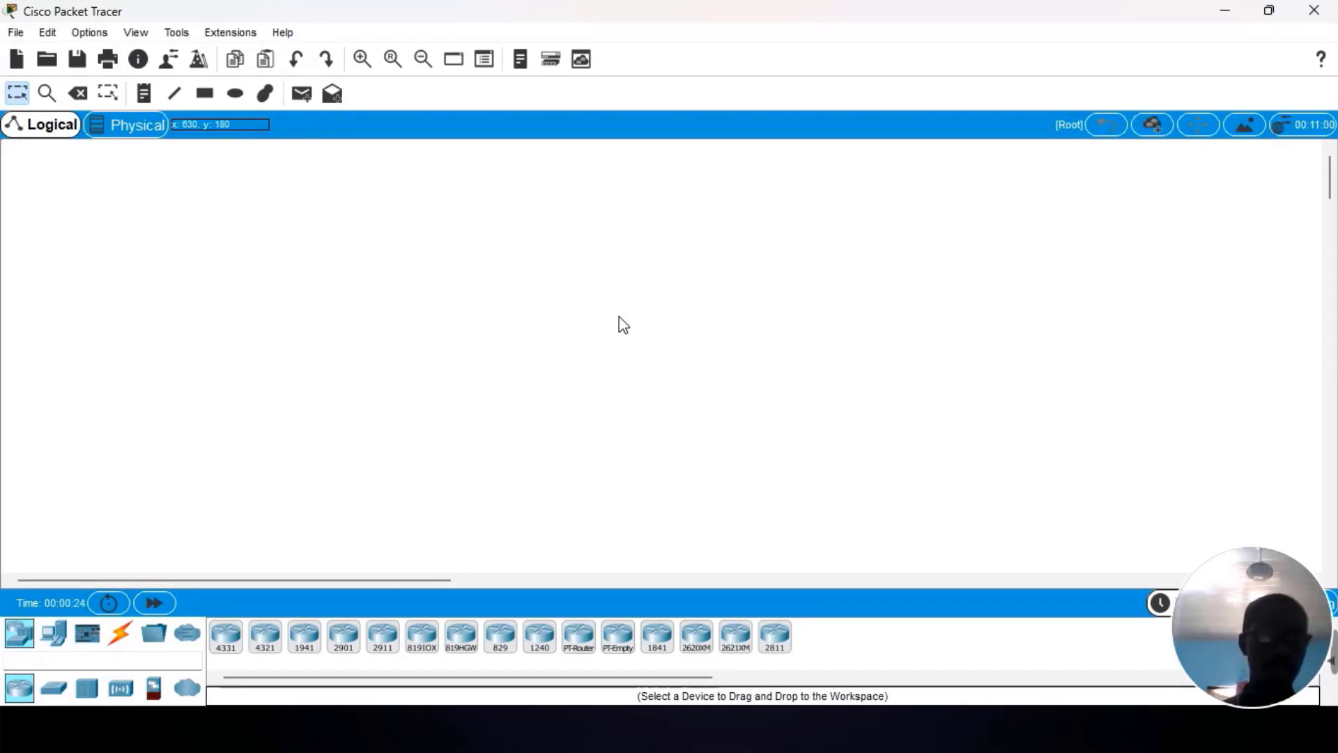
Add an "Objectives" note covering arranging nodes in bus topology, setting up the IP address, and testing the connection by command prompt and sending packets
{"action": "left_click", "coordinate": [144, 94]}
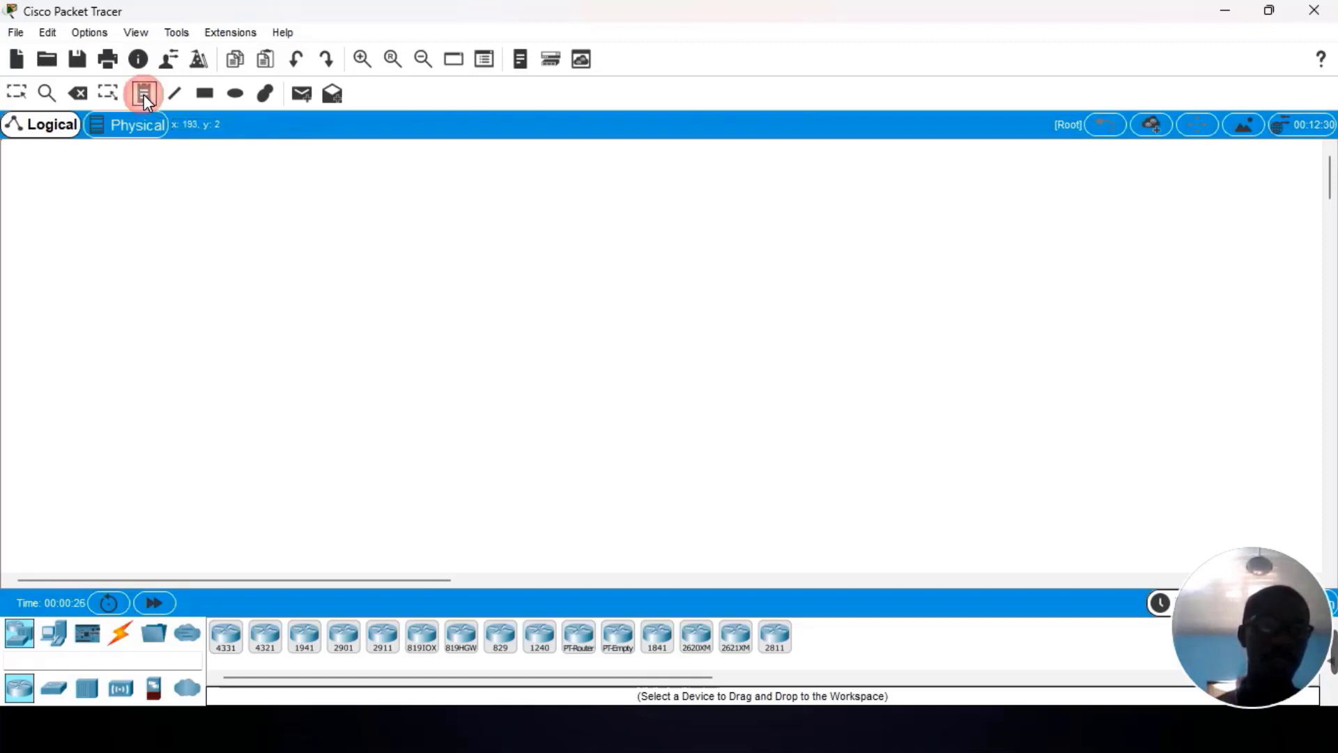
{"action": "left_click", "coordinate": [73, 236]}
{"action": "type", "text": "Objectives by the end of this tutorial, you will be able to use packet tracer to 1. arrange nodes in bus topology 2. Set up your ip address 3. test your connection by; a. command prompt b. sending packet from on device to another"}
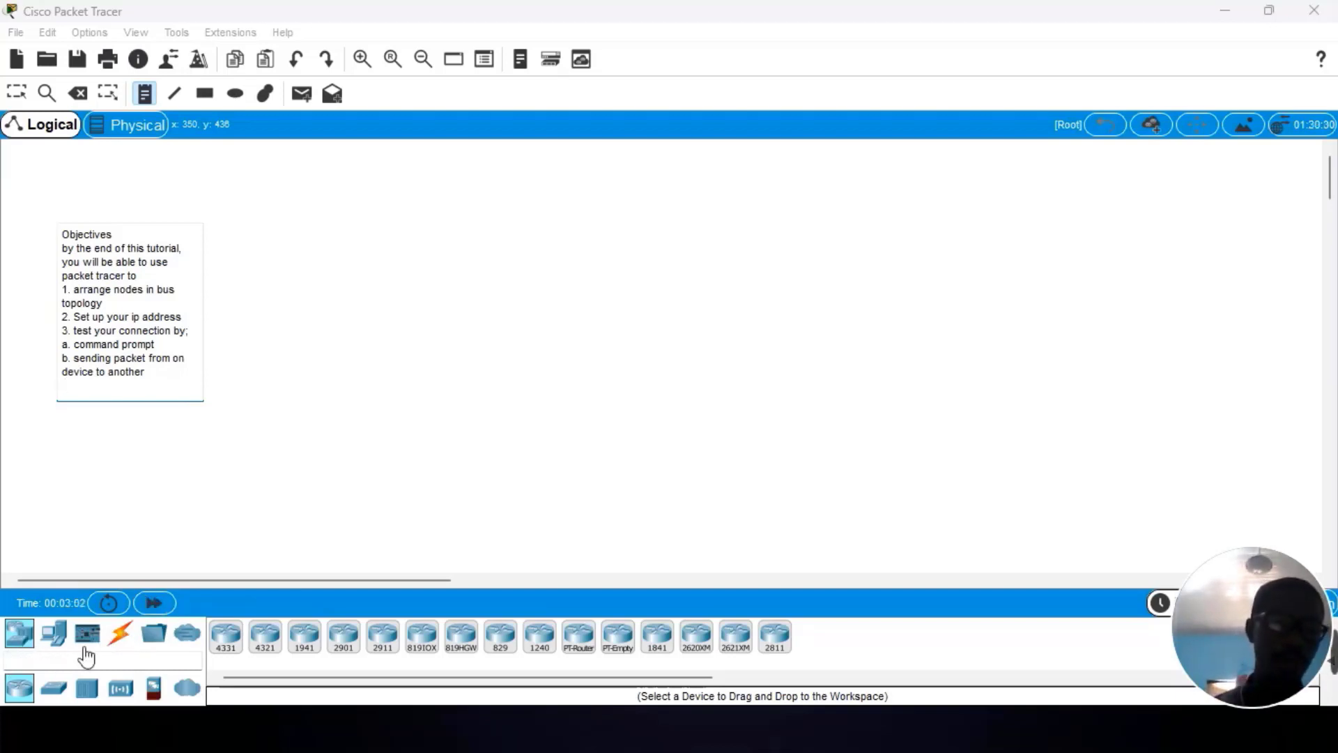
Place two PT-Switch devices side by side in the workspace, below and to the right of the objectives note
{"action": "left_click", "coordinate": [30, 639]}
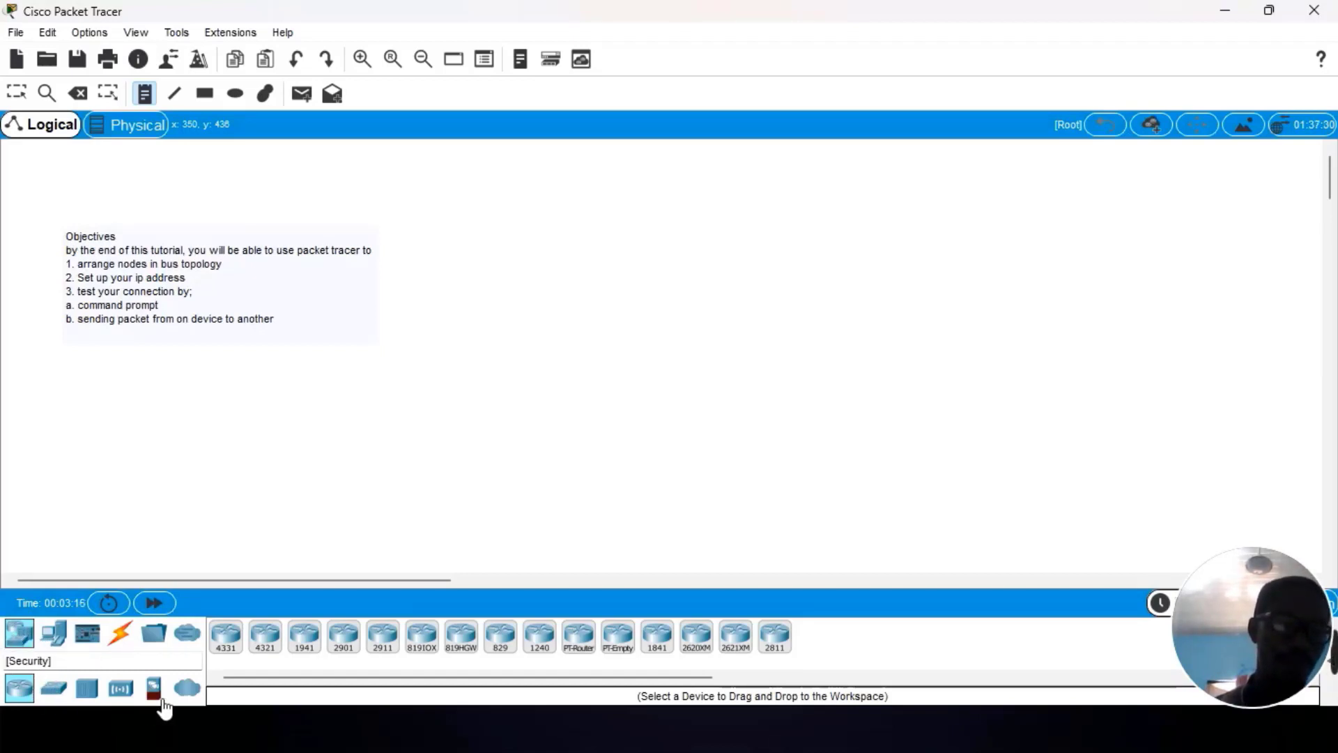
{"action": "left_click", "coordinate": [66, 697]}
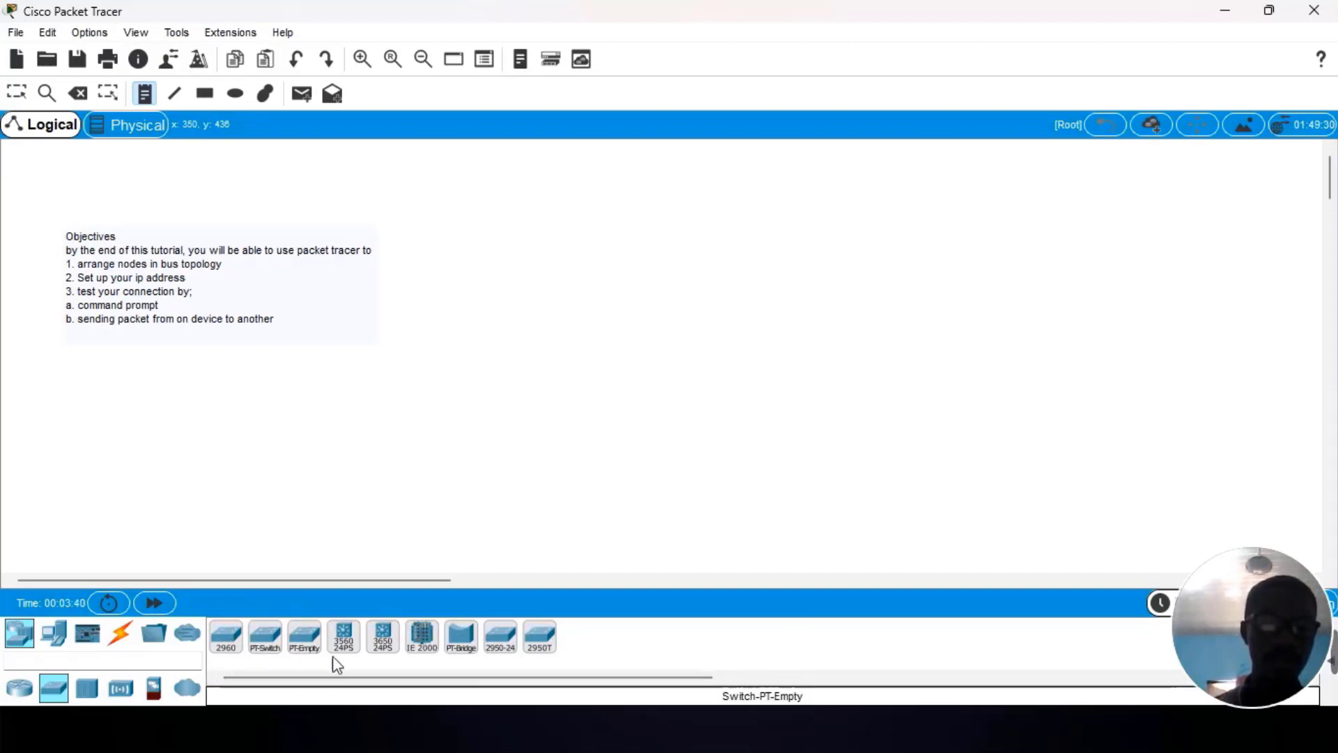
{"action": "left_click", "coordinate": [266, 638]}
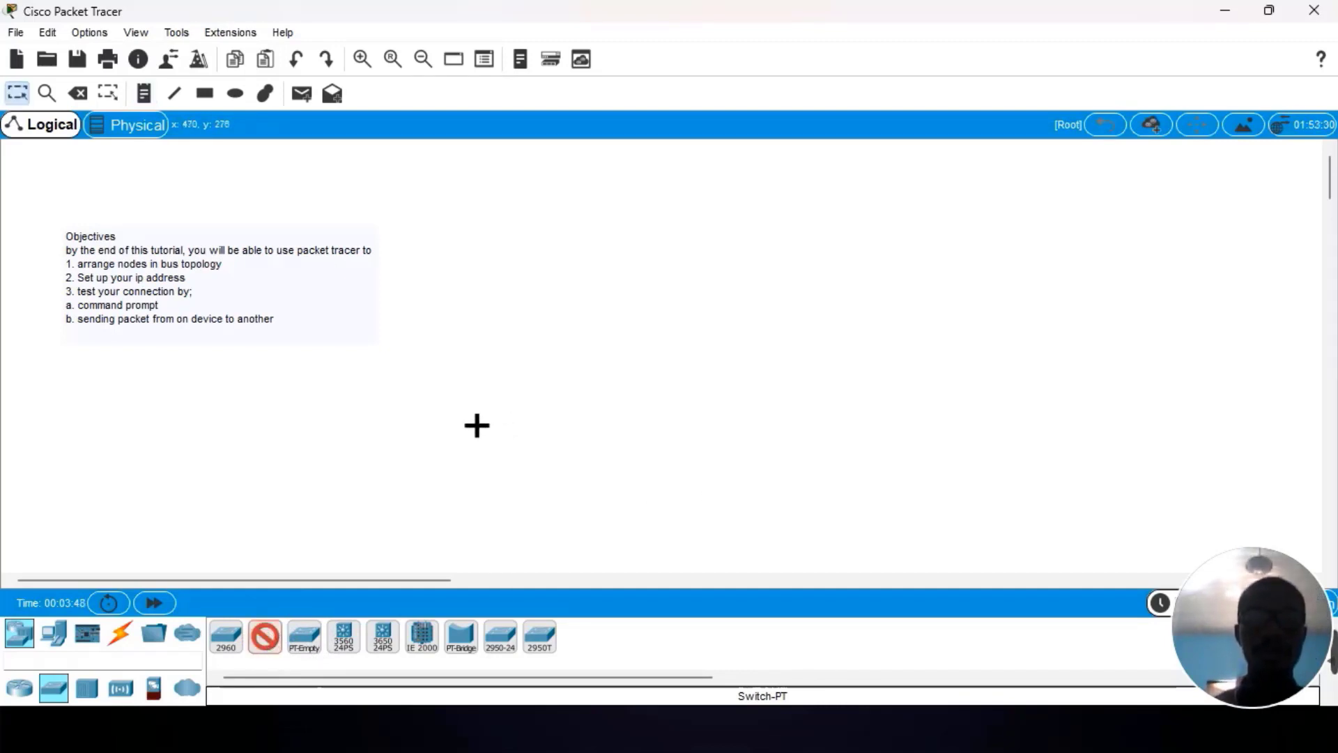
{"action": "left_click", "coordinate": [451, 408]}
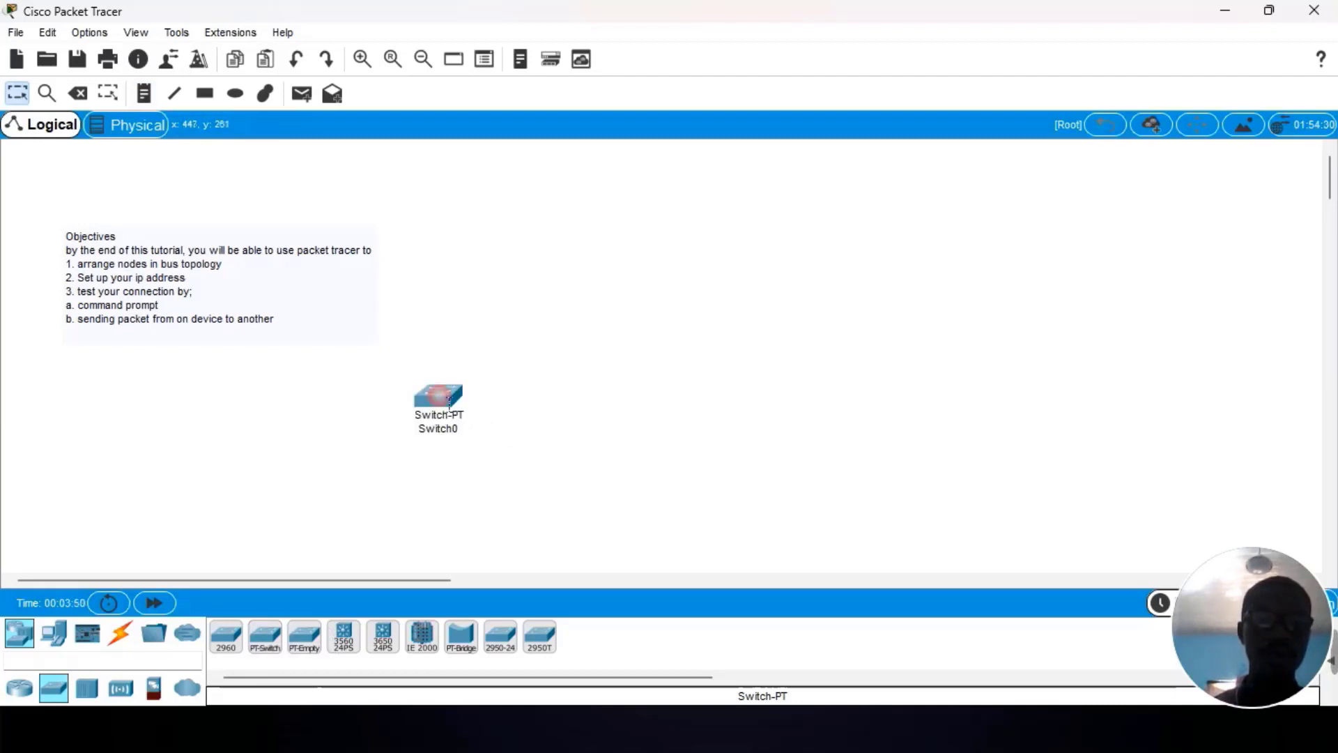
{"action": "left_click", "coordinate": [267, 638]}
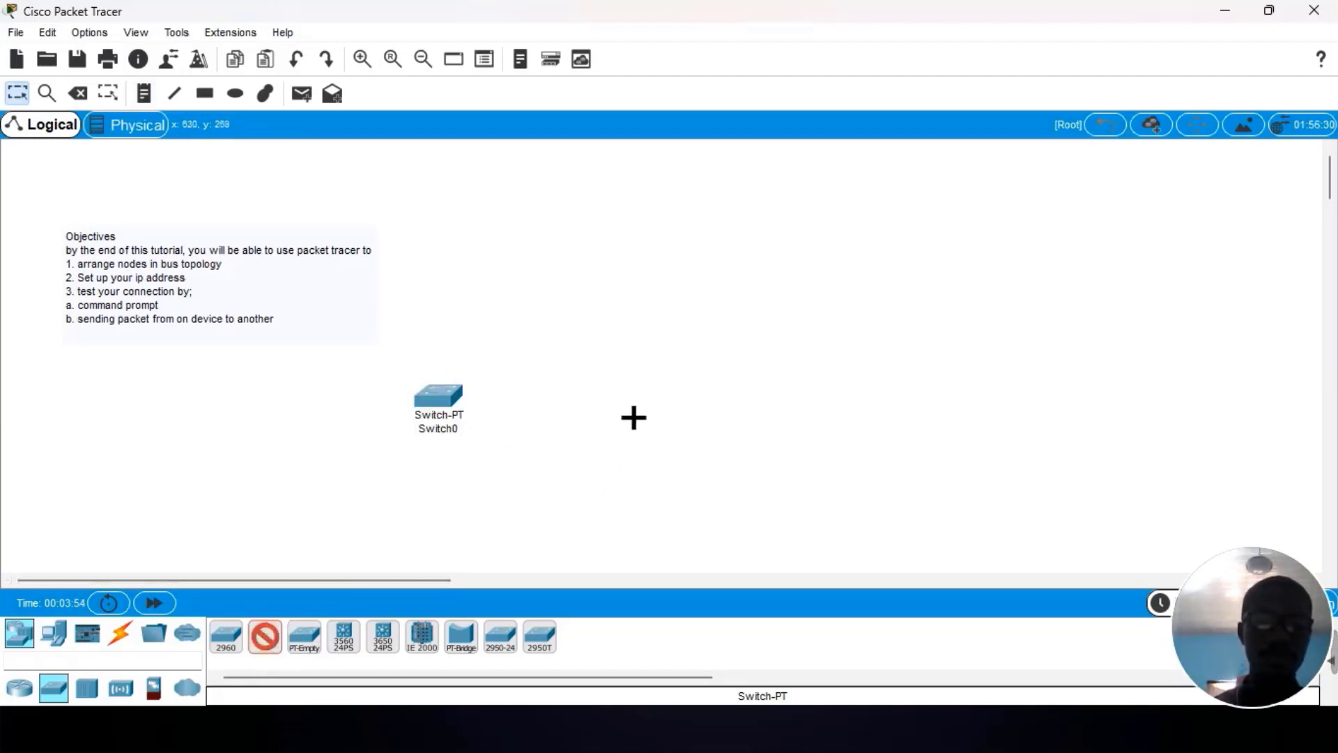
{"action": "left_click", "coordinate": [632, 414]}
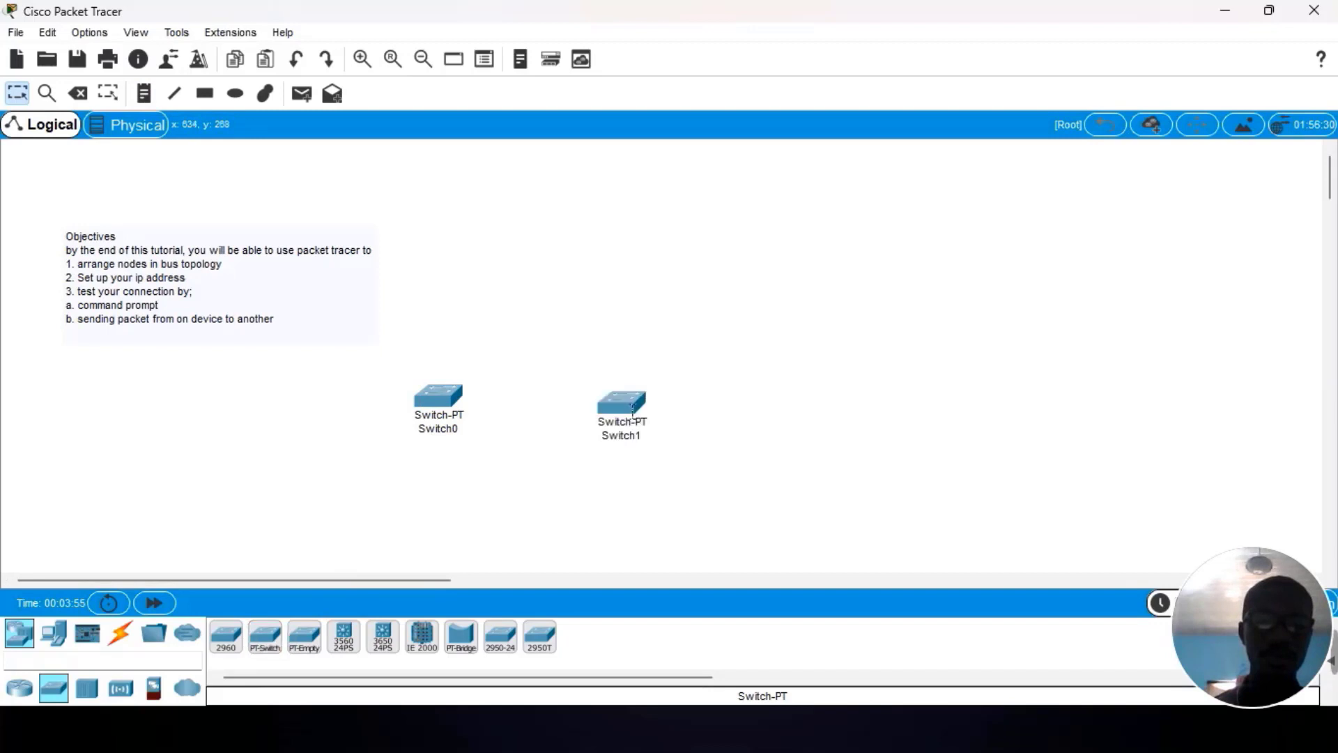
Extend the row of switches to the right with two 2960 switches
{"action": "left_click", "coordinate": [228, 637]}
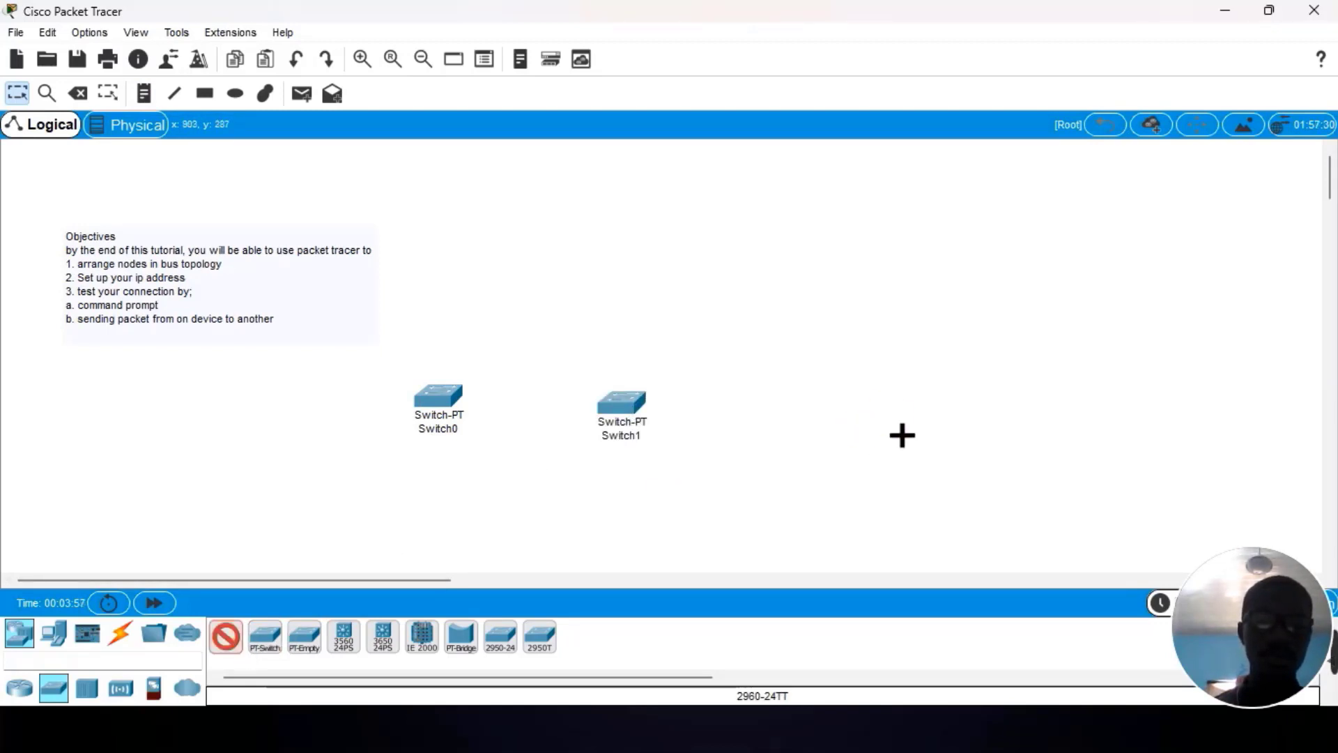
{"action": "left_click", "coordinate": [783, 417]}
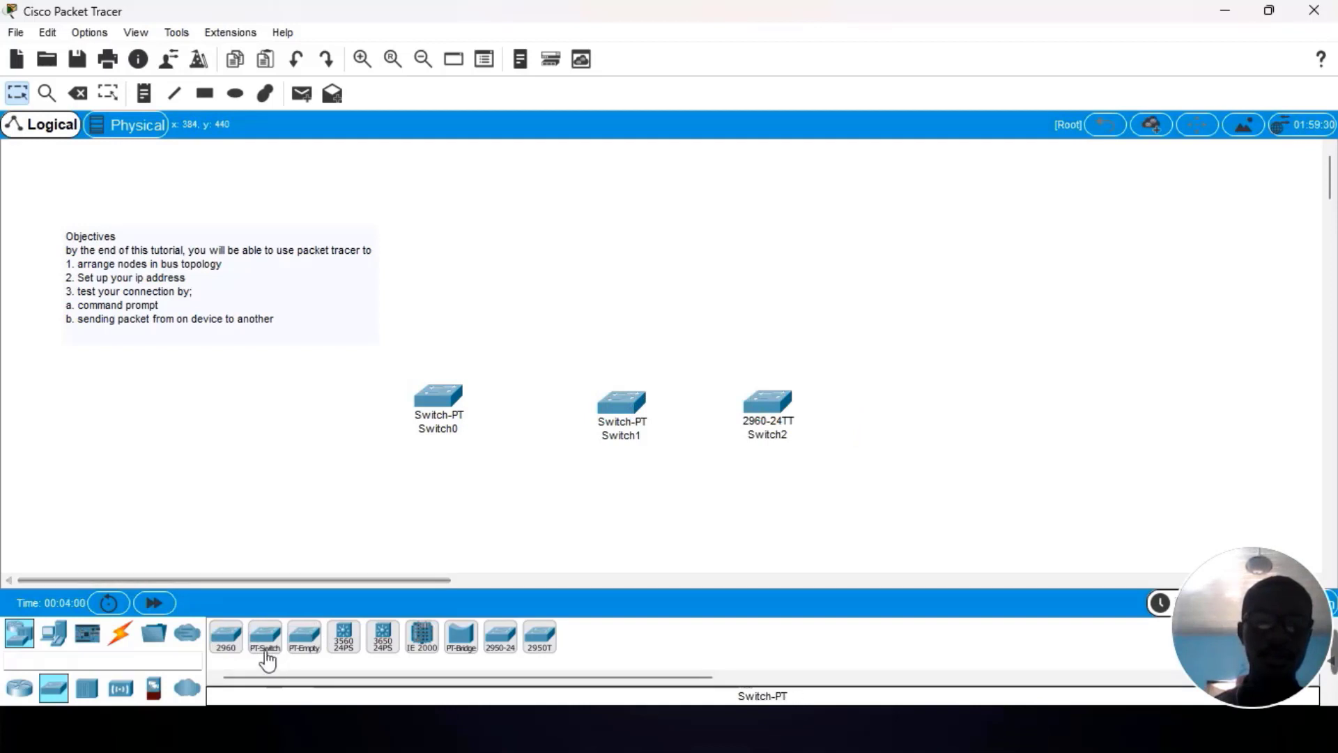
{"action": "left_click", "coordinate": [240, 648]}
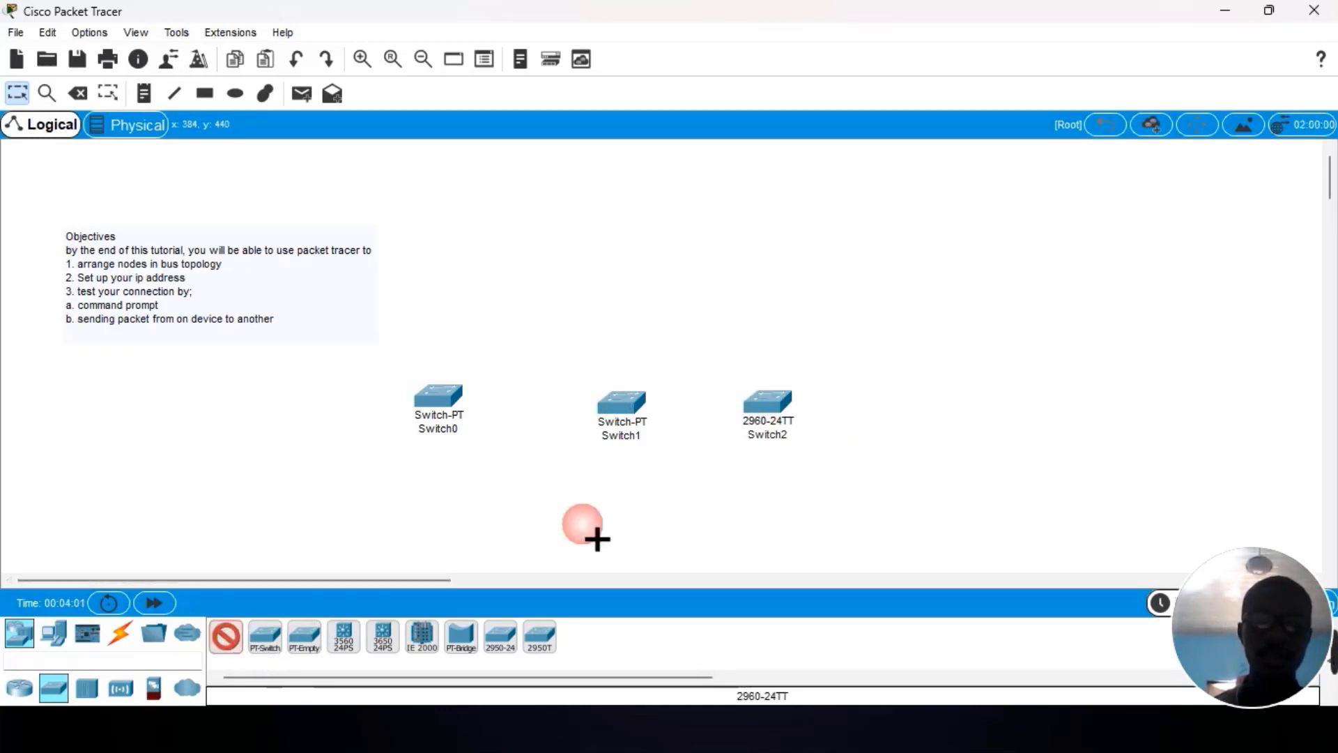
{"action": "left_click", "coordinate": [931, 416]}
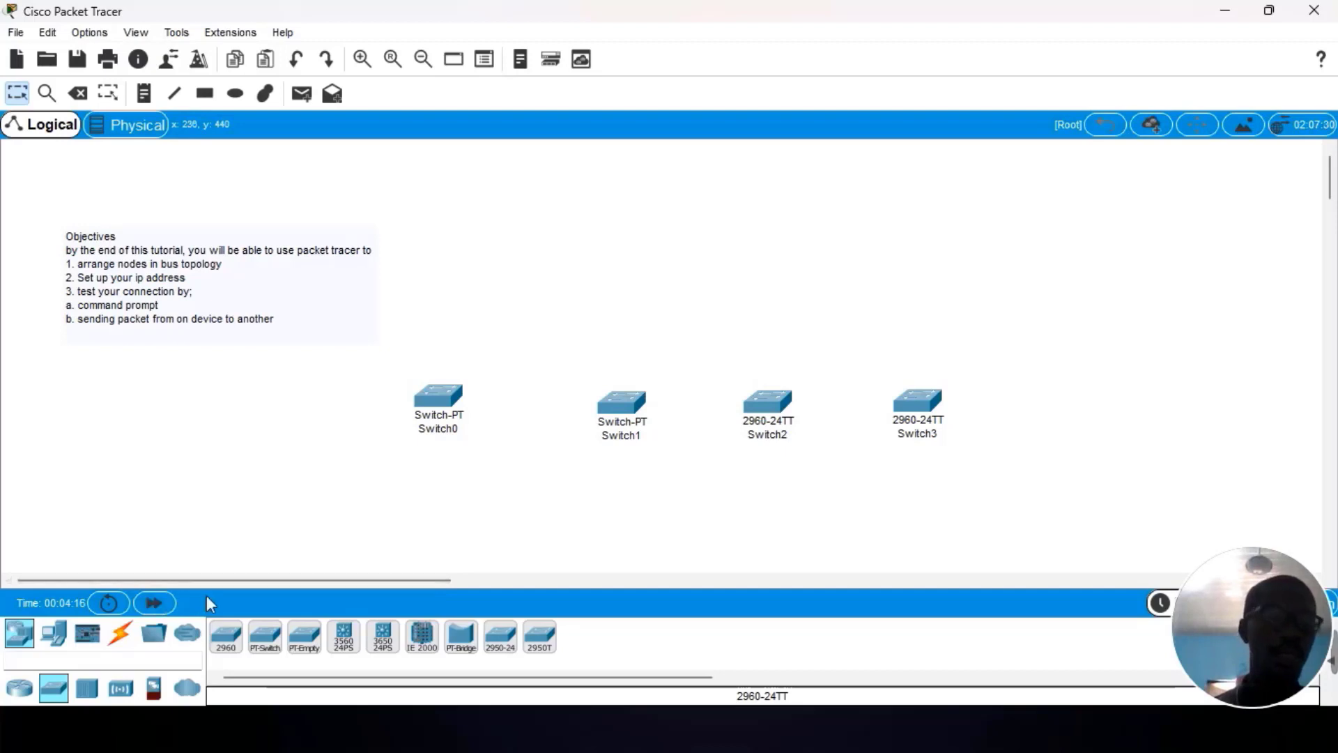
Link Switch0 to Switch1 using the automatically chosen connection type
{"action": "left_click", "coordinate": [129, 647]}
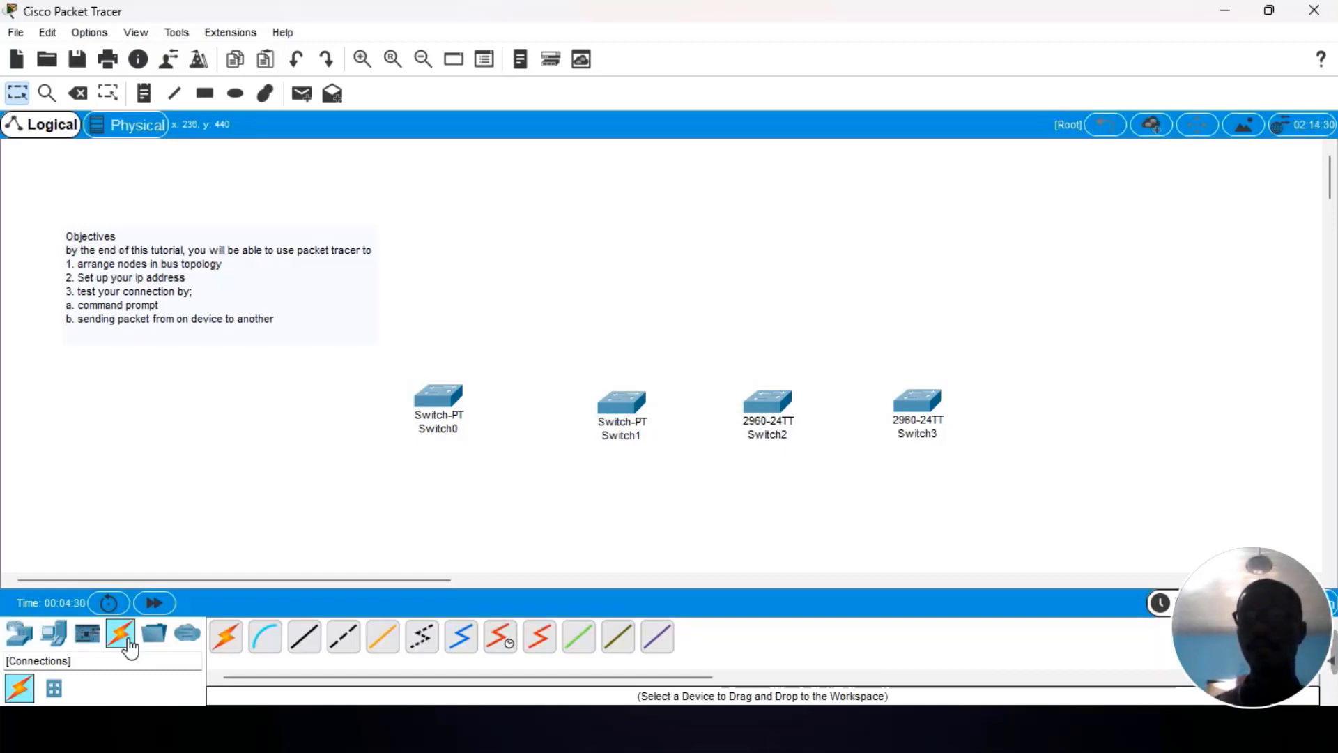
{"action": "left_click", "coordinate": [228, 638]}
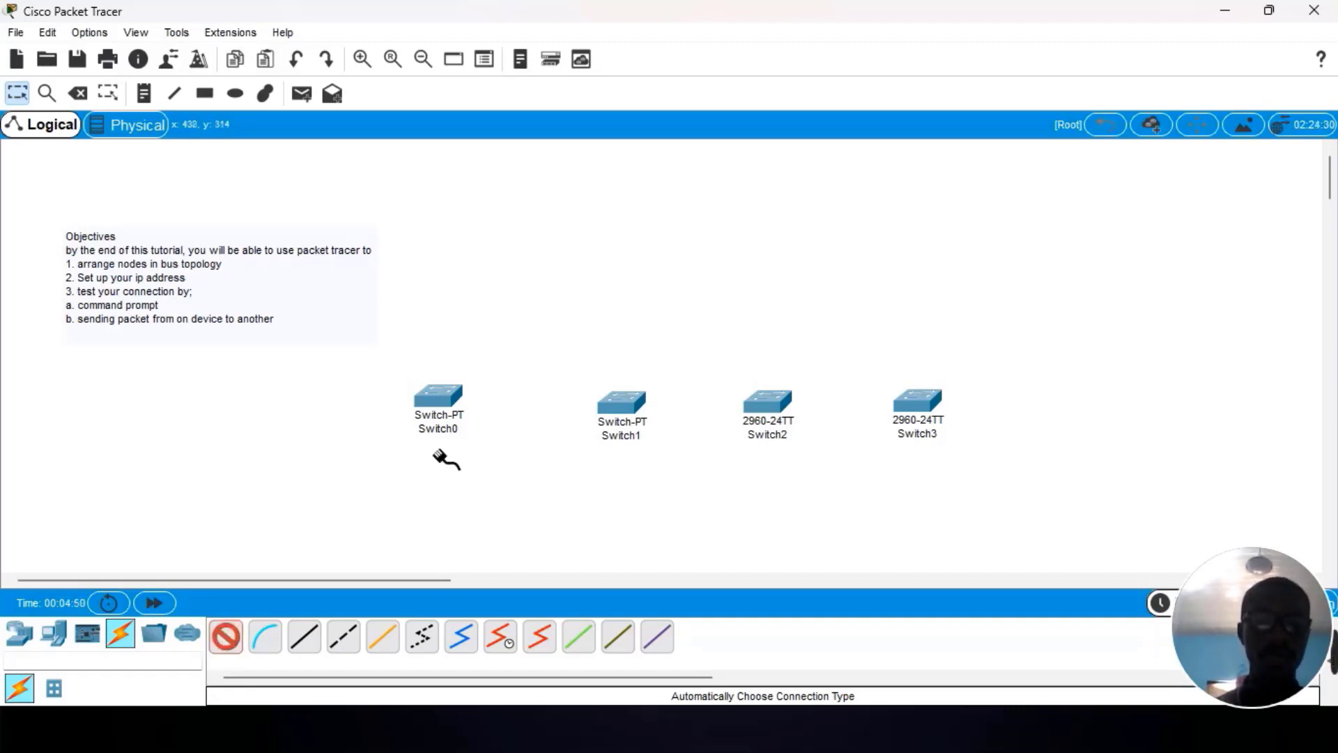
{"action": "left_click", "coordinate": [439, 399]}
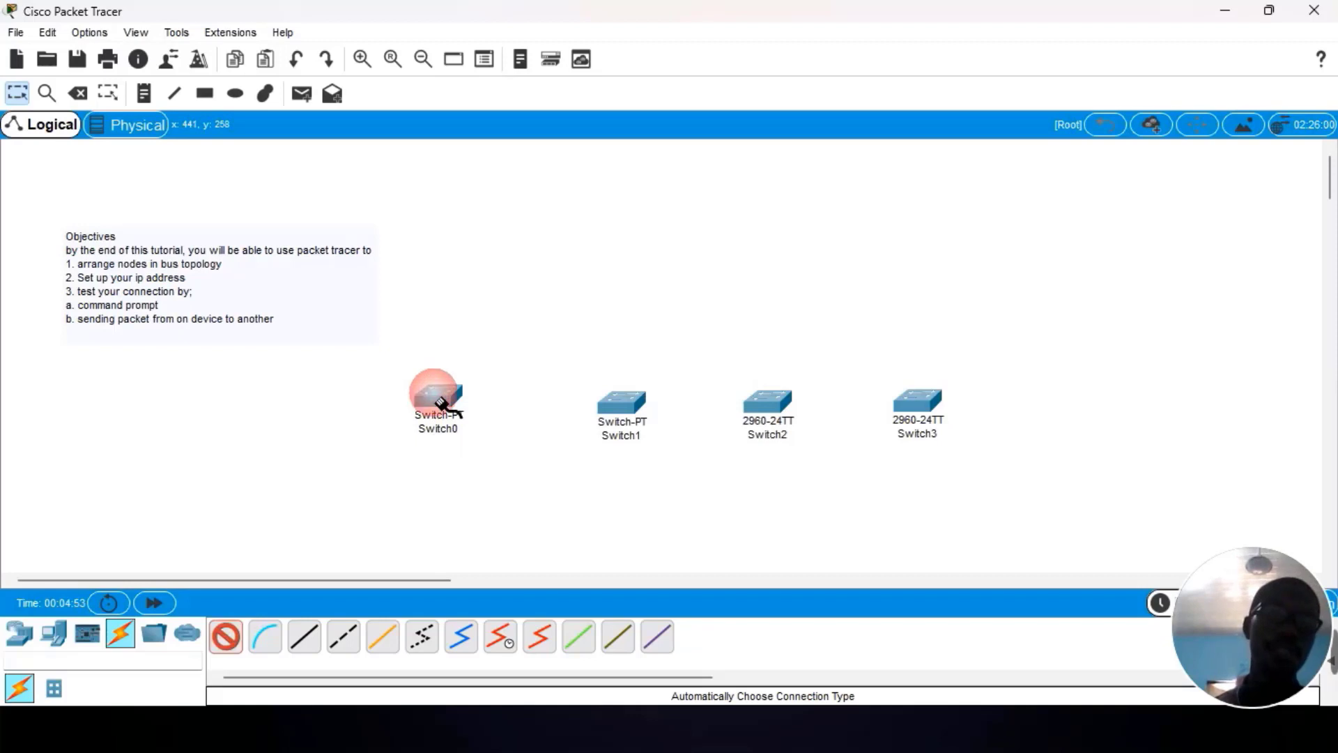
{"action": "left_click", "coordinate": [622, 404]}
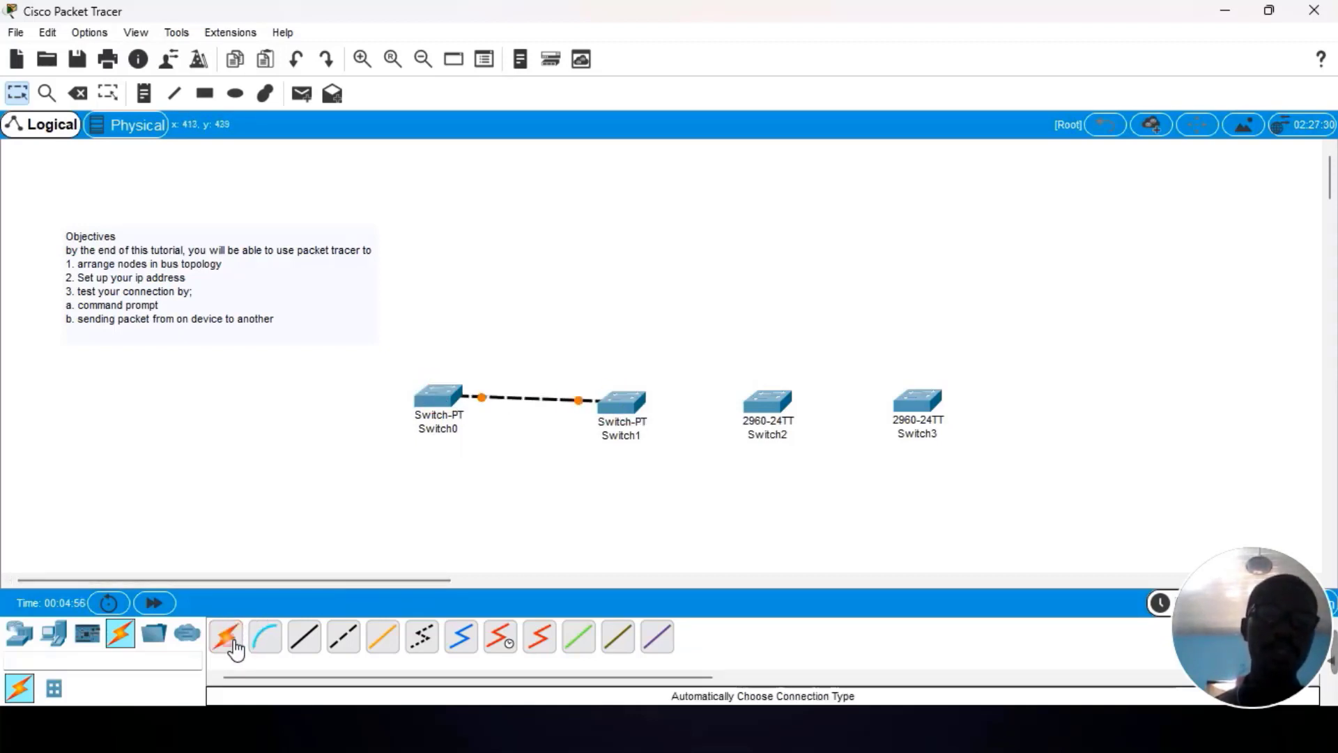
Continue the backbone with automatically chosen connections from Switch1 to Switch2 and from Switch2 to Switch3
{"action": "left_click", "coordinate": [233, 642]}
{"action": "left_click", "coordinate": [652, 409]}
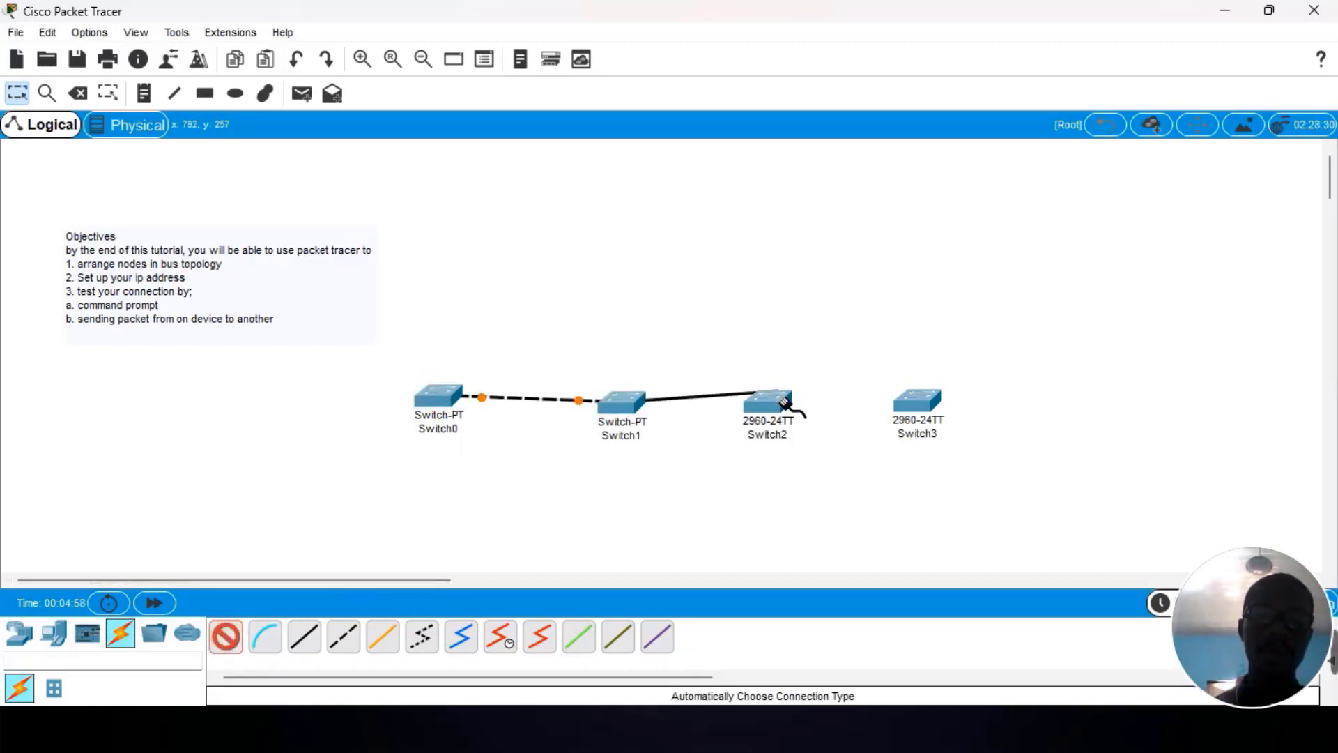
{"action": "left_click", "coordinate": [768, 402]}
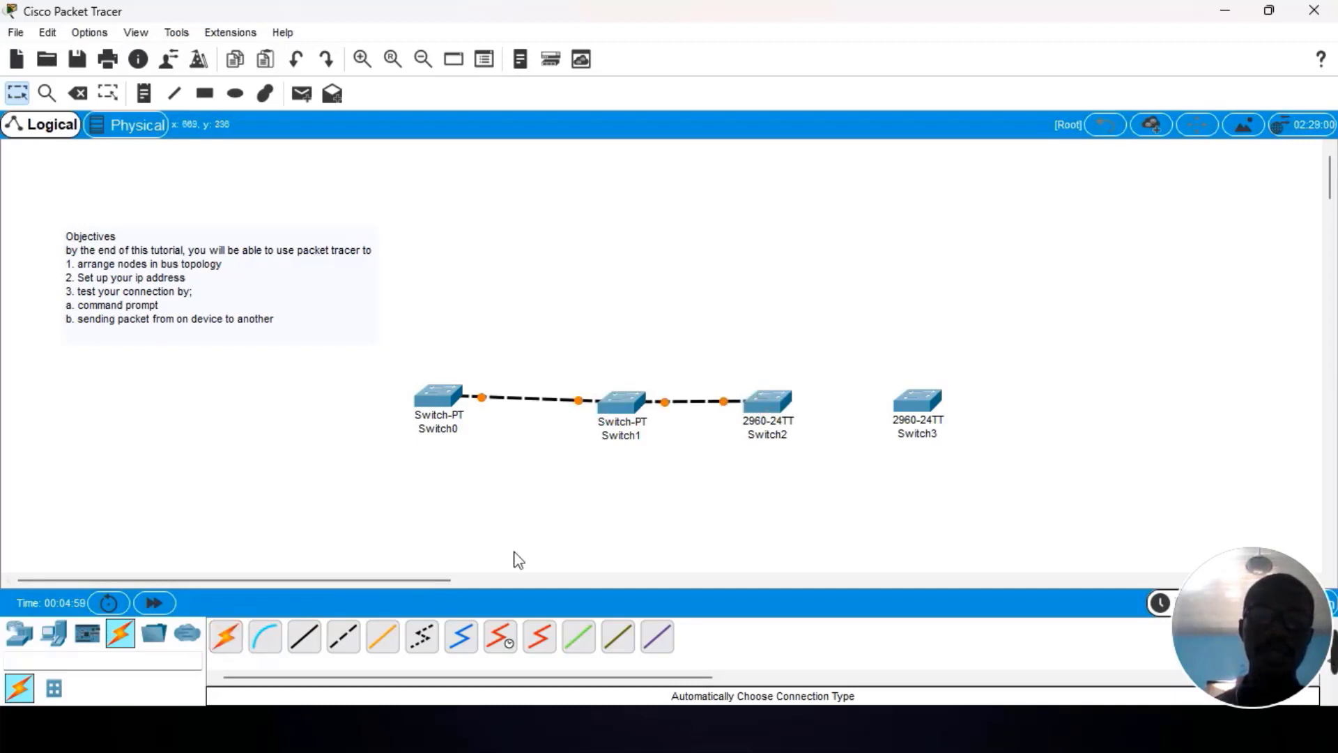
{"action": "left_click", "coordinate": [226, 636]}
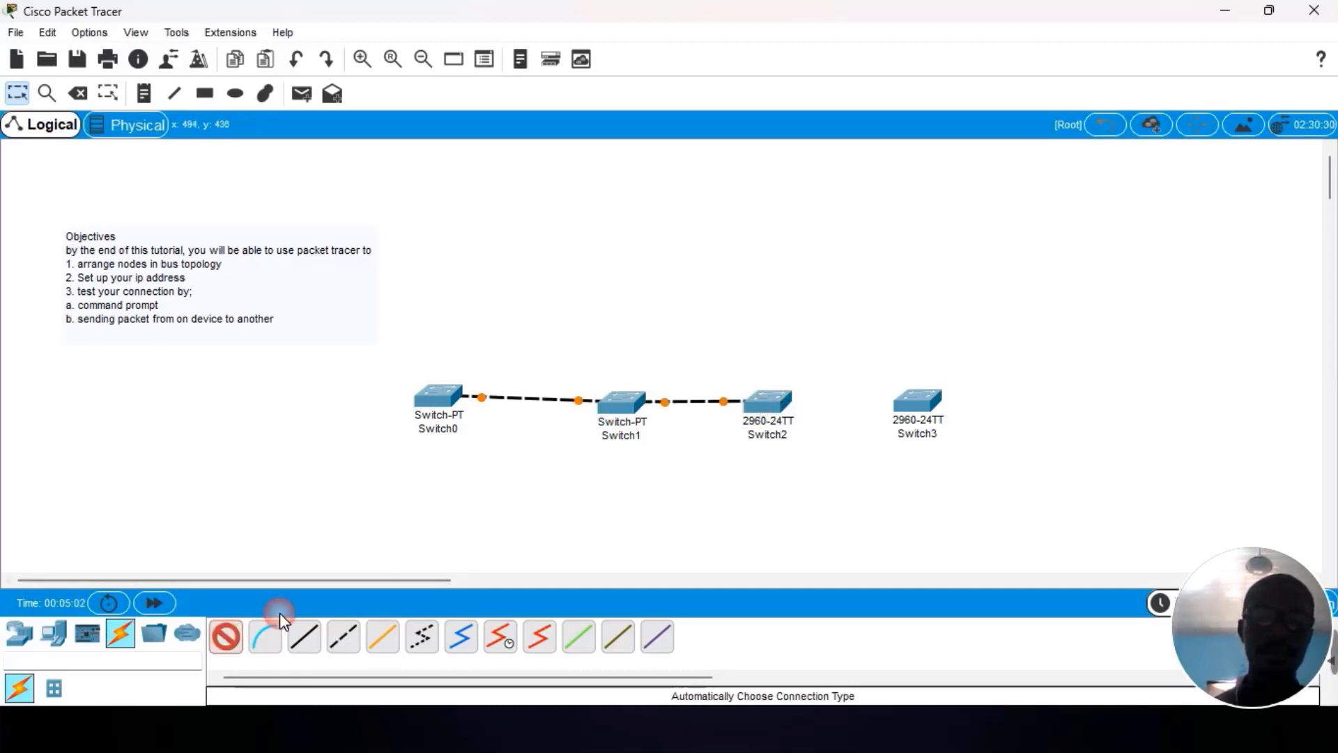
{"action": "left_click", "coordinate": [775, 406]}
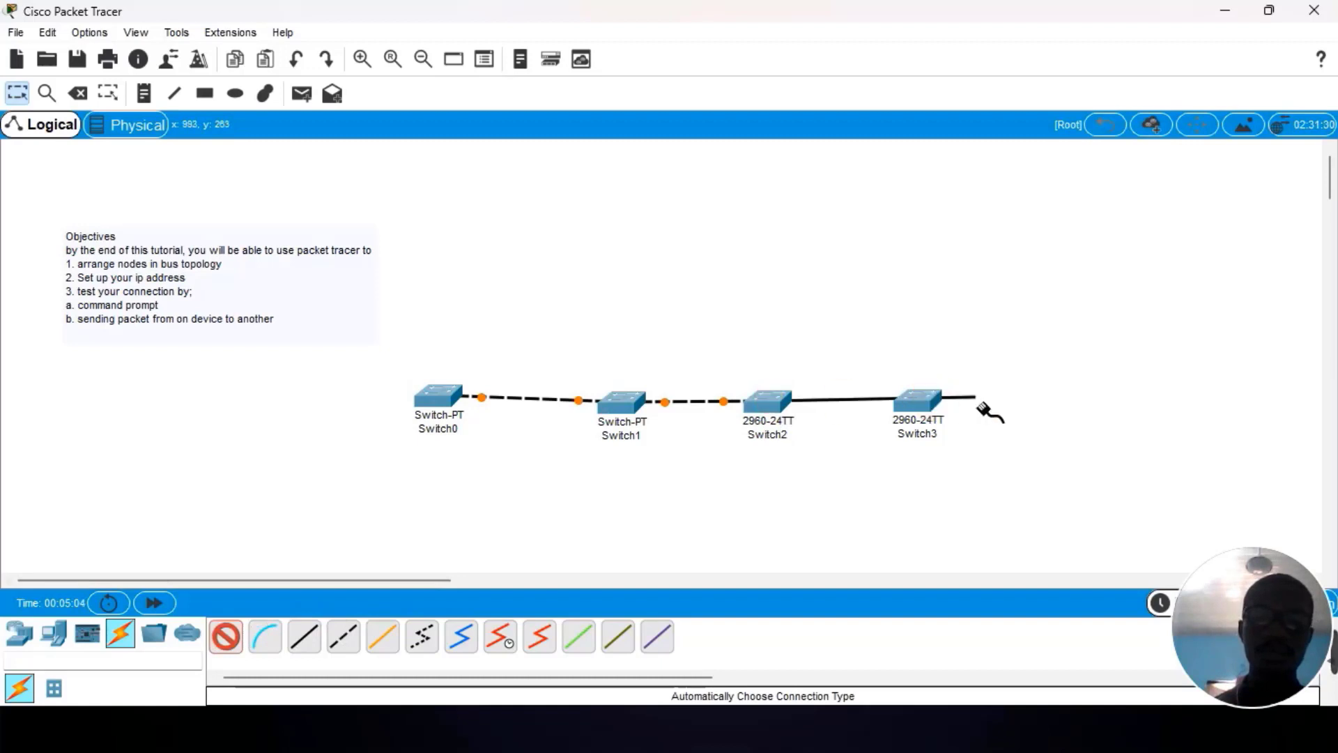
{"action": "left_click", "coordinate": [917, 408]}
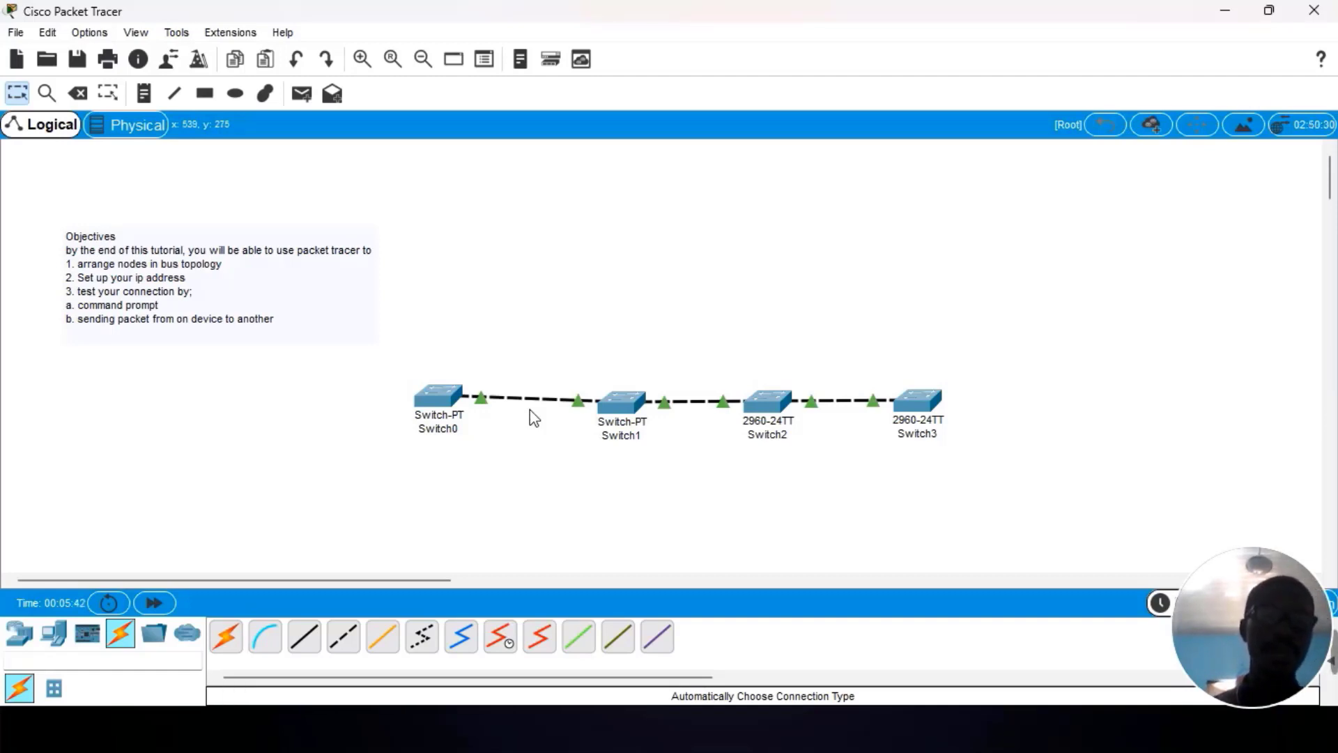
Place three PCs: one above Switch0, one below Switch1 and one above Switch2
{"action": "left_click", "coordinate": [54, 635]}
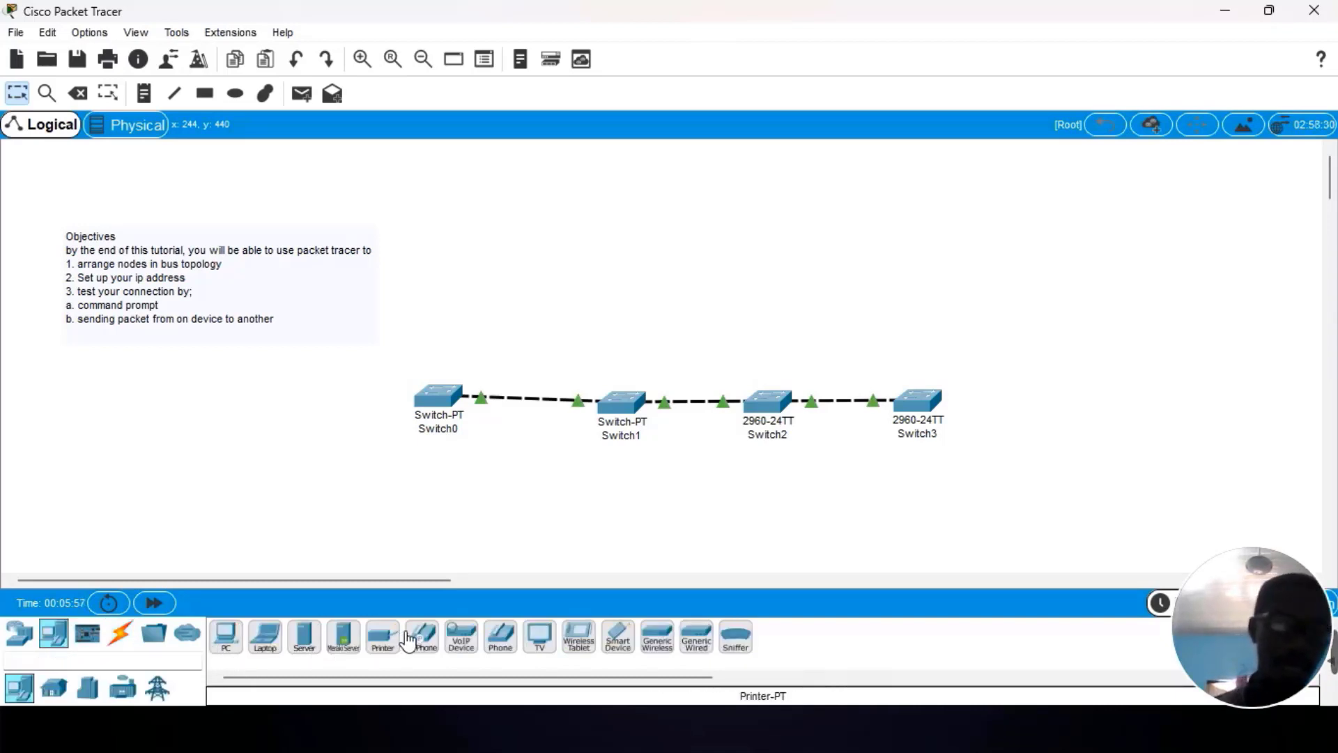
{"action": "left_click", "coordinate": [226, 636]}
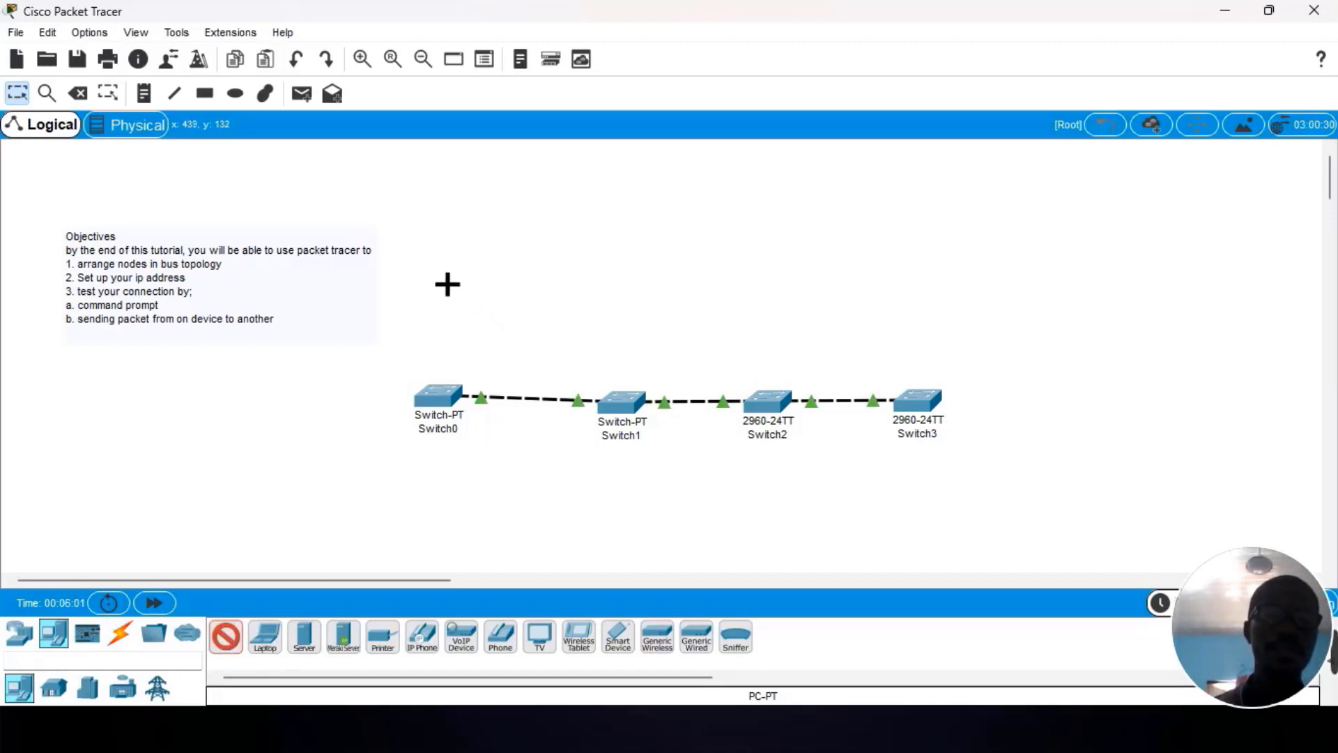
{"action": "left_click", "coordinate": [433, 269]}
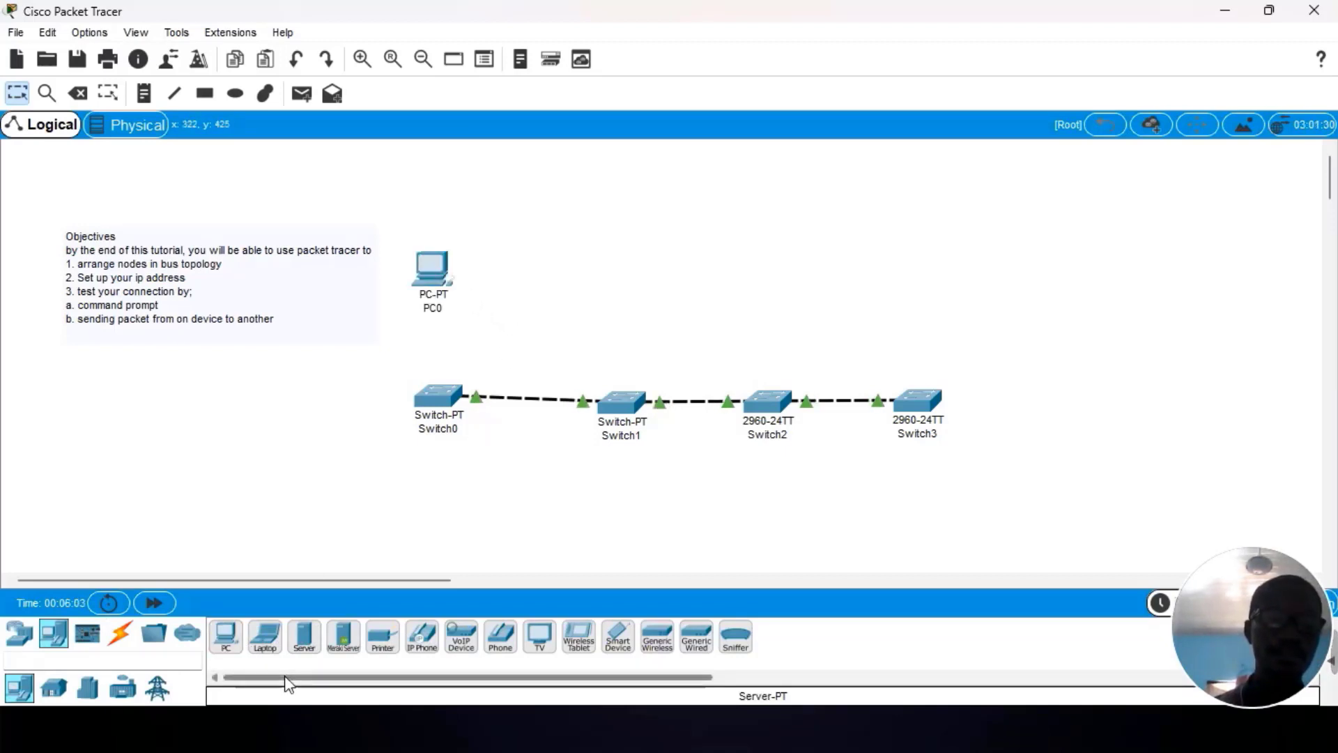
{"action": "left_click", "coordinate": [229, 643]}
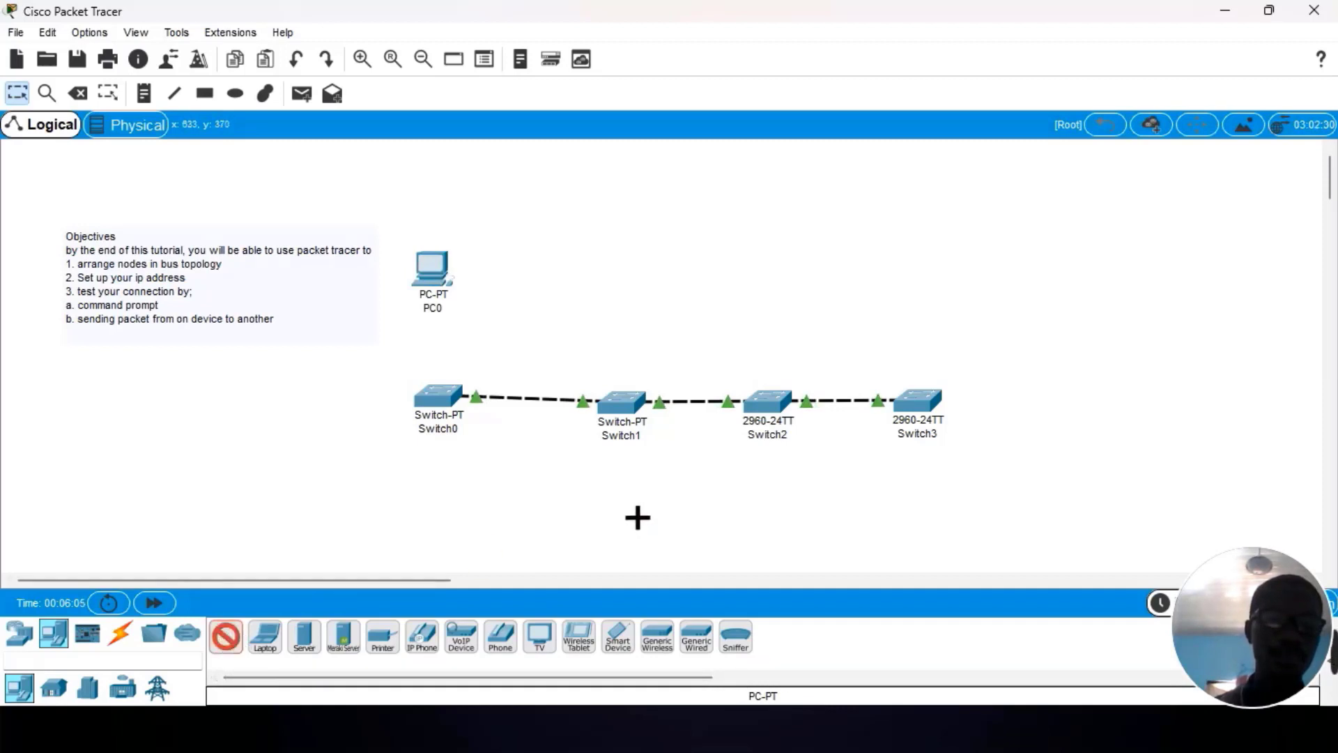
{"action": "left_click", "coordinate": [624, 505]}
{"action": "left_click", "coordinate": [228, 635]}
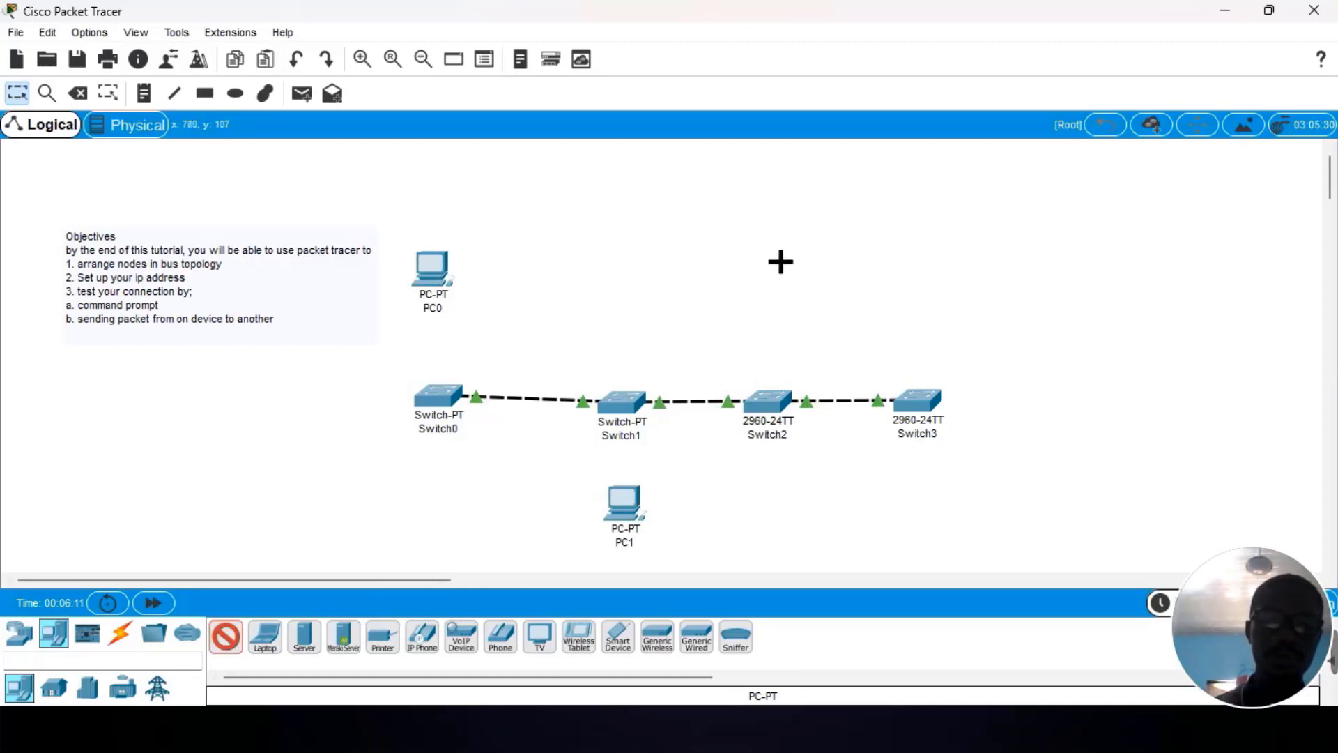
{"action": "left_click", "coordinate": [770, 265]}
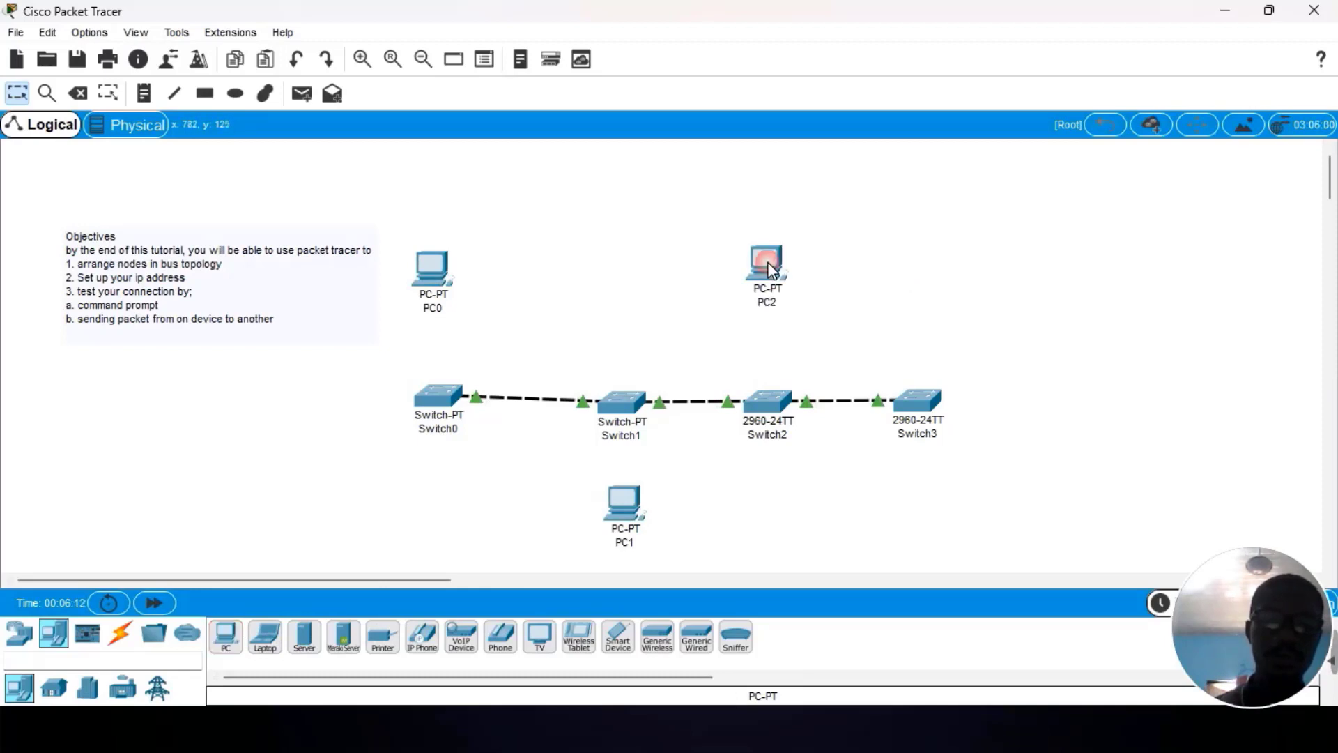
{"action": "left_click", "coordinate": [227, 636]}
{"action": "left_click", "coordinate": [834, 530]}
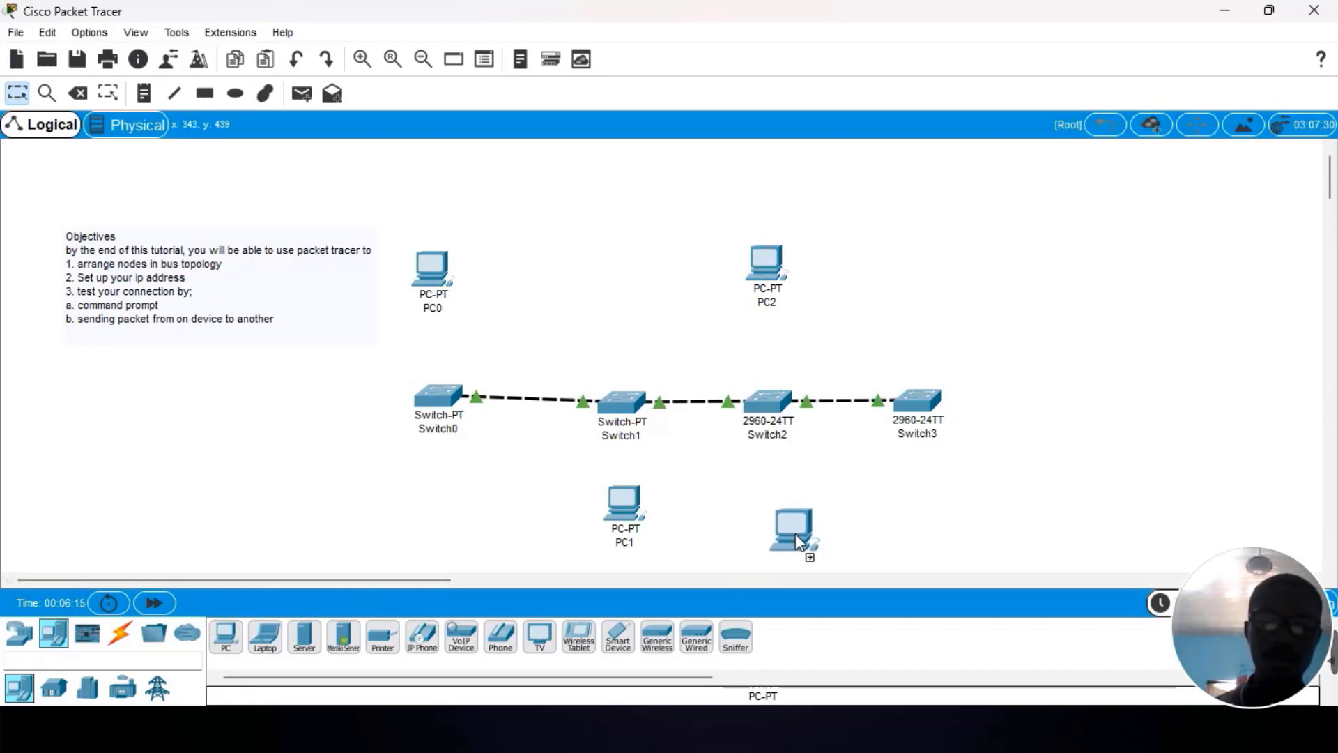
{"action": "left_click_drag", "start_coordinate": [796, 533], "coordinate": [781, 517]}
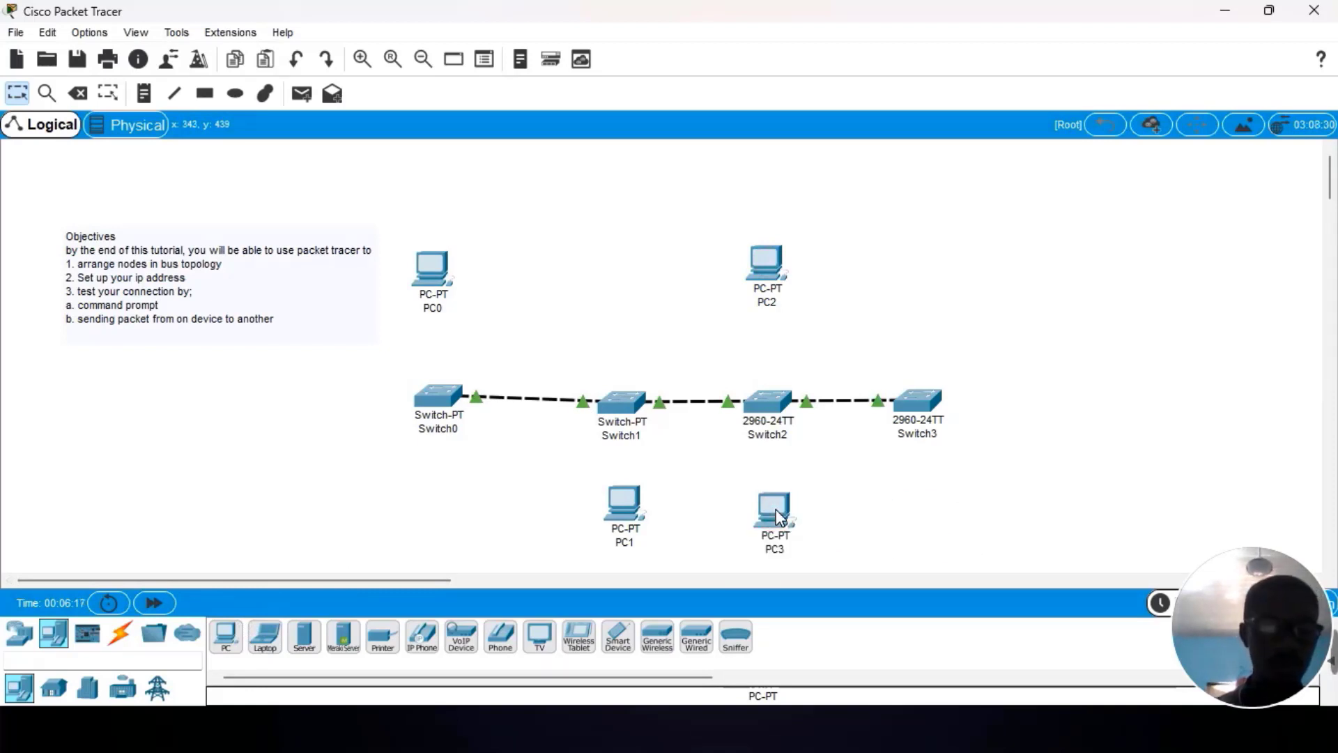
{"action": "key", "text": "Delete"}
Place a fourth PC below Switch3
{"action": "left_click", "coordinate": [225, 635]}
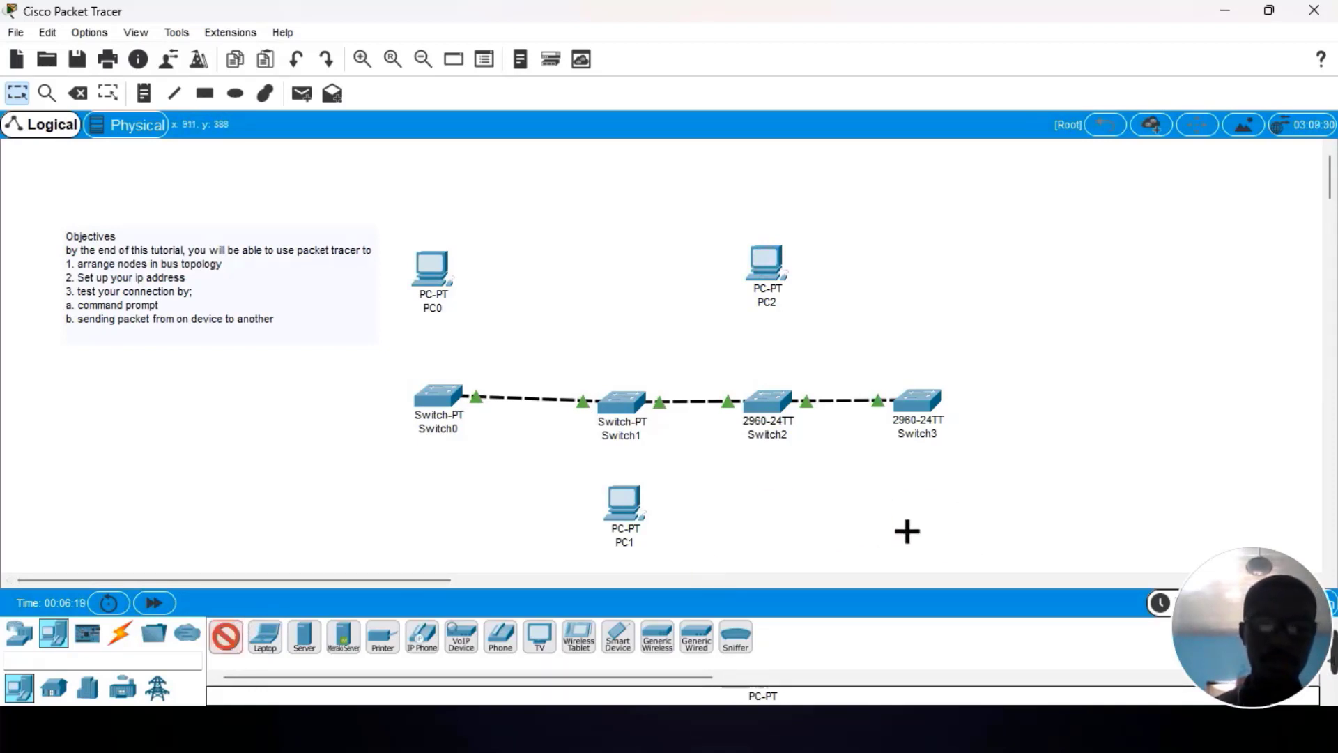
{"action": "left_click", "coordinate": [934, 514]}
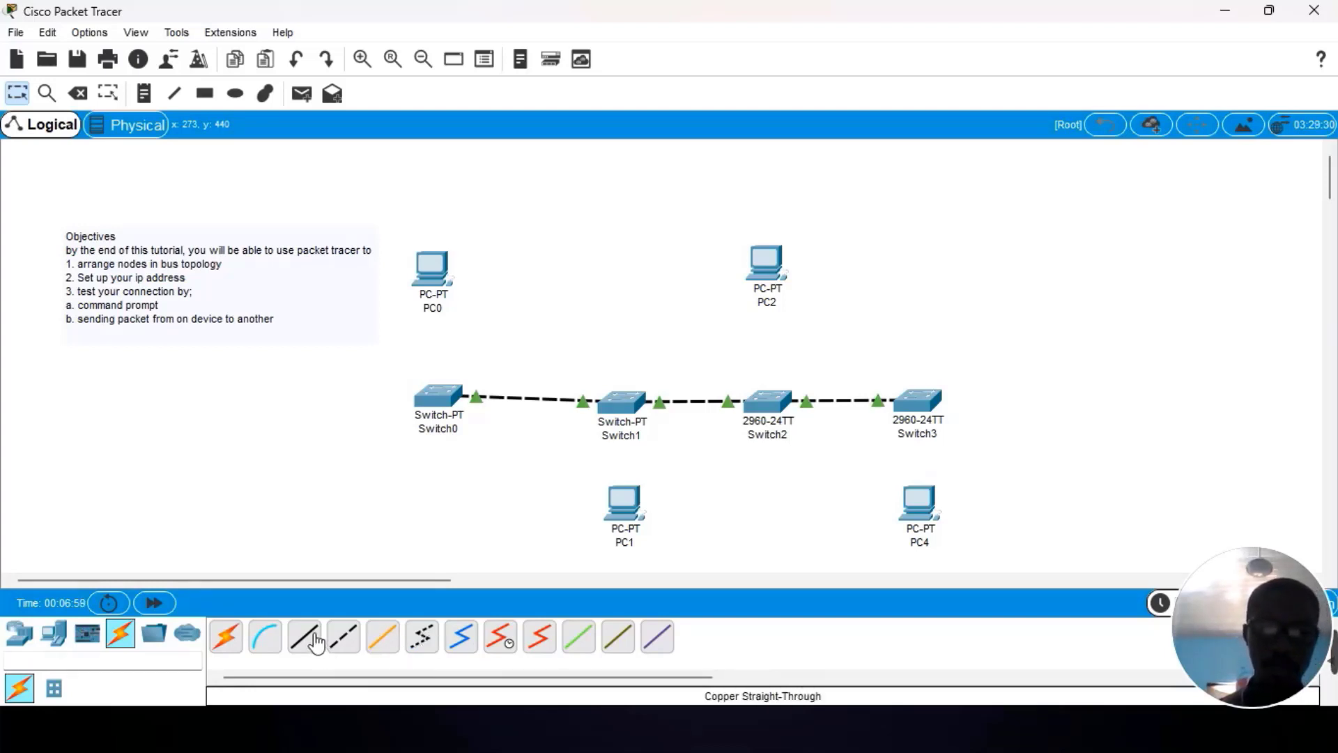
Link Switch0 to PC0 above it using the automatically chosen connection type
{"action": "left_click", "coordinate": [232, 642]}
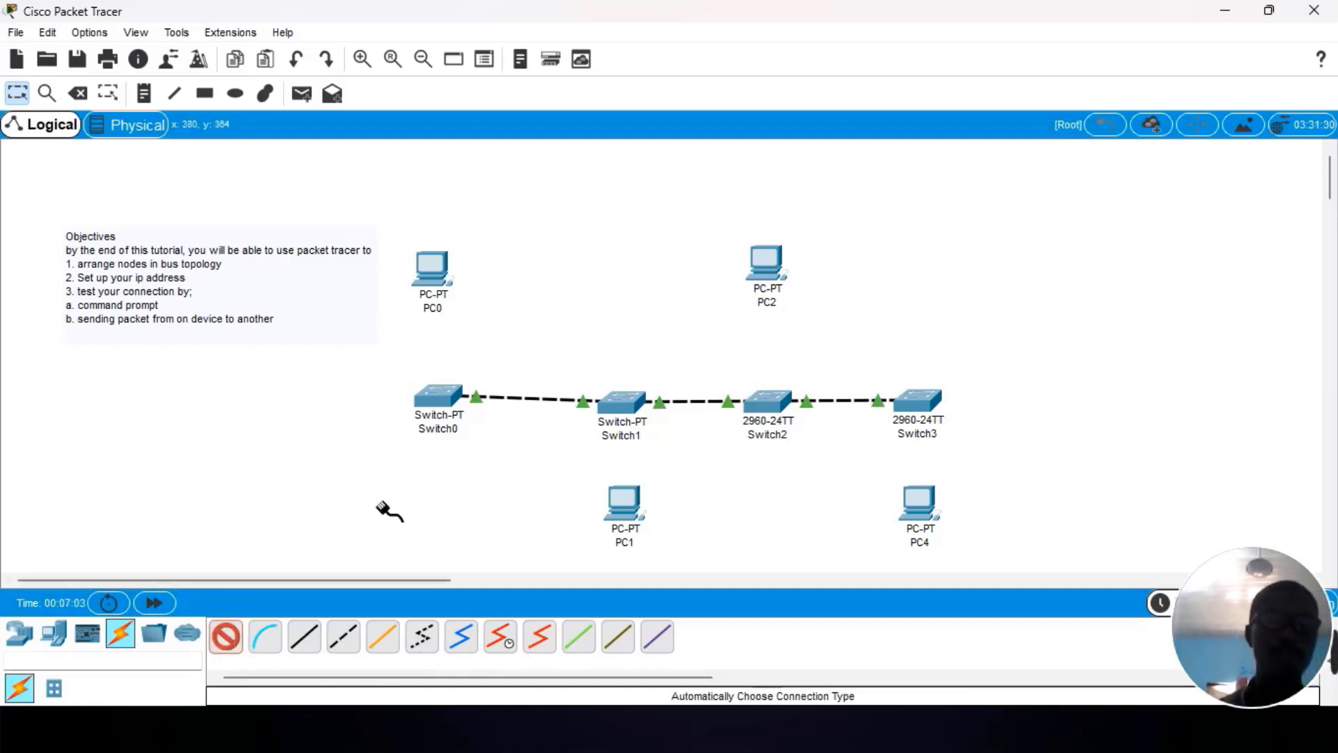
{"action": "left_click", "coordinate": [430, 398]}
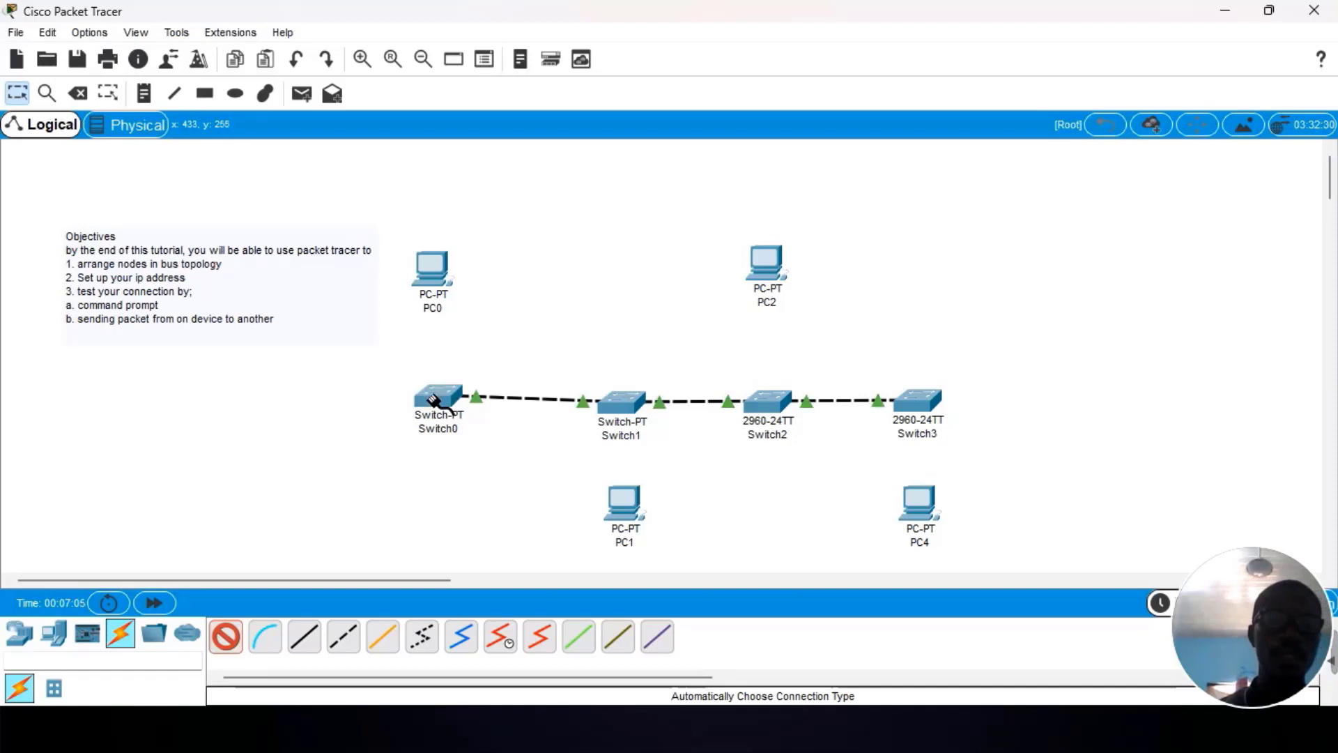
{"action": "left_click", "coordinate": [436, 272]}
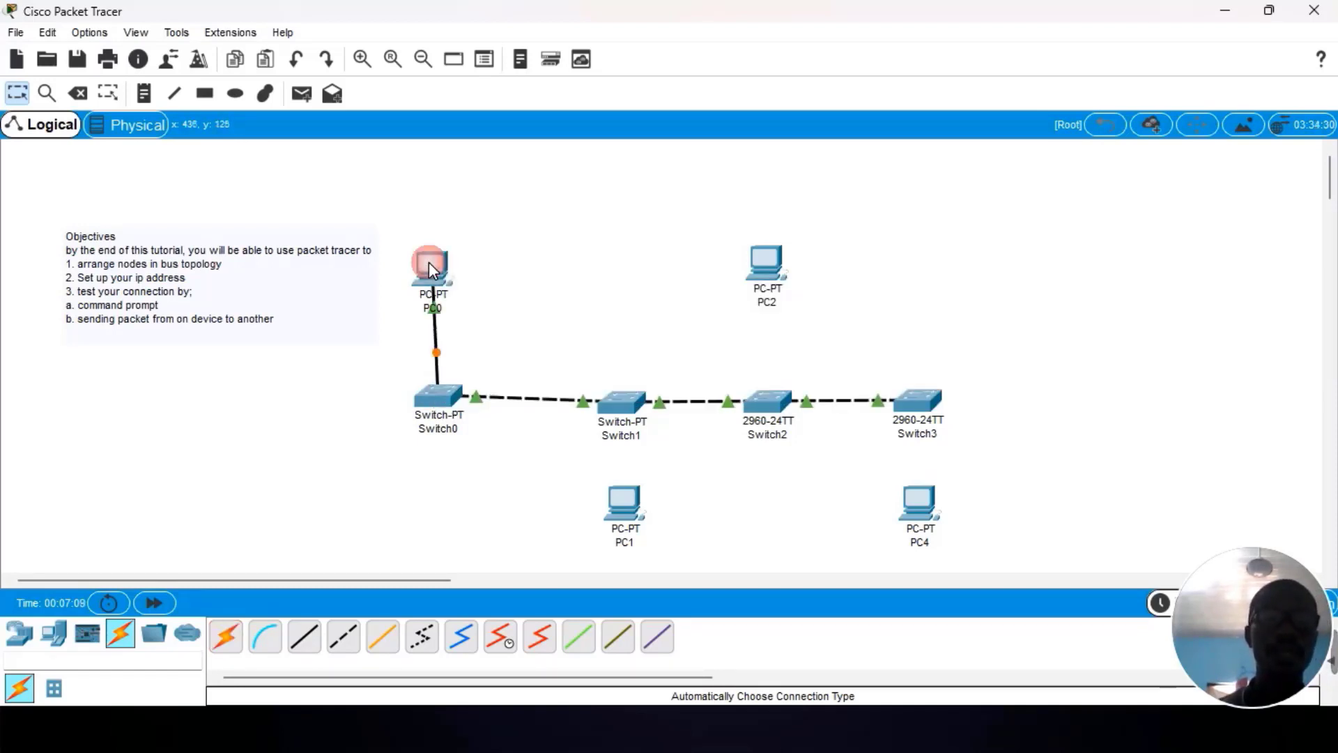
Link Switch1 to PC1 and PC2 to Switch2 using the automatically chosen connection type
{"action": "left_click", "coordinate": [236, 637]}
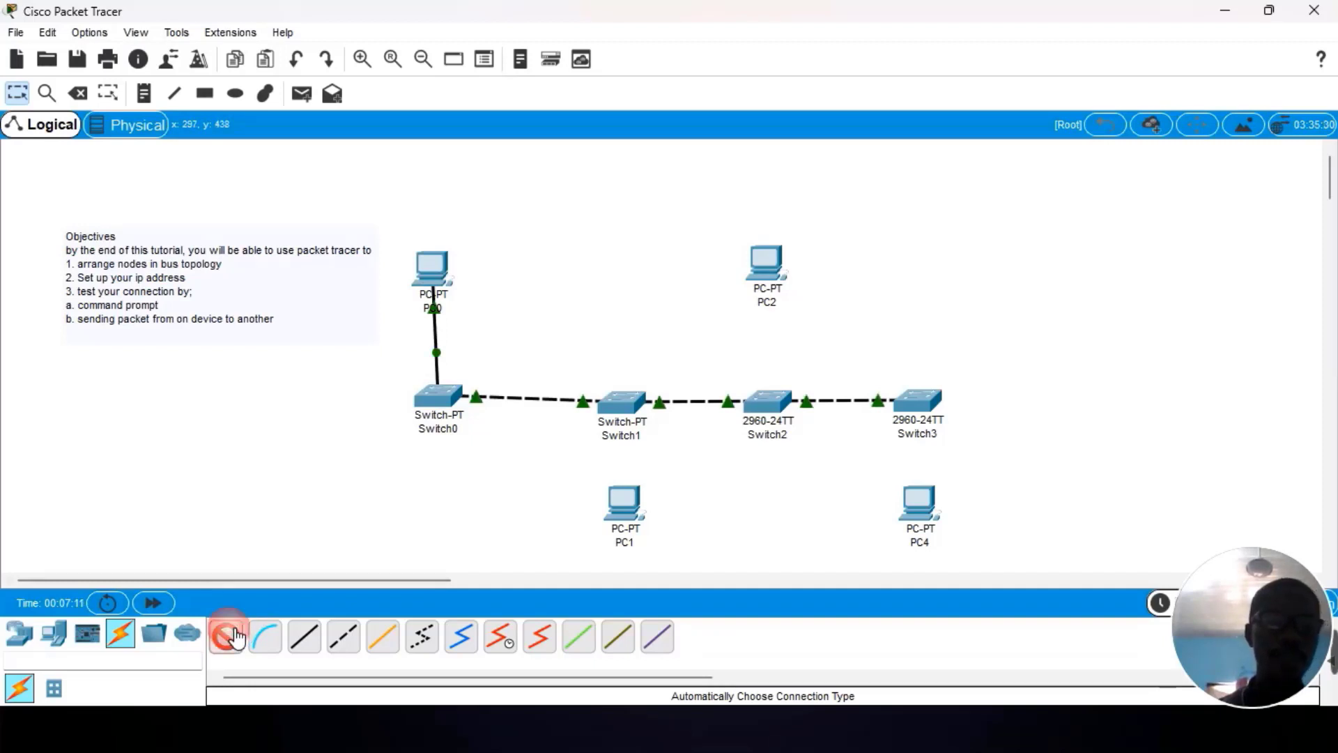
{"action": "left_click", "coordinate": [626, 419]}
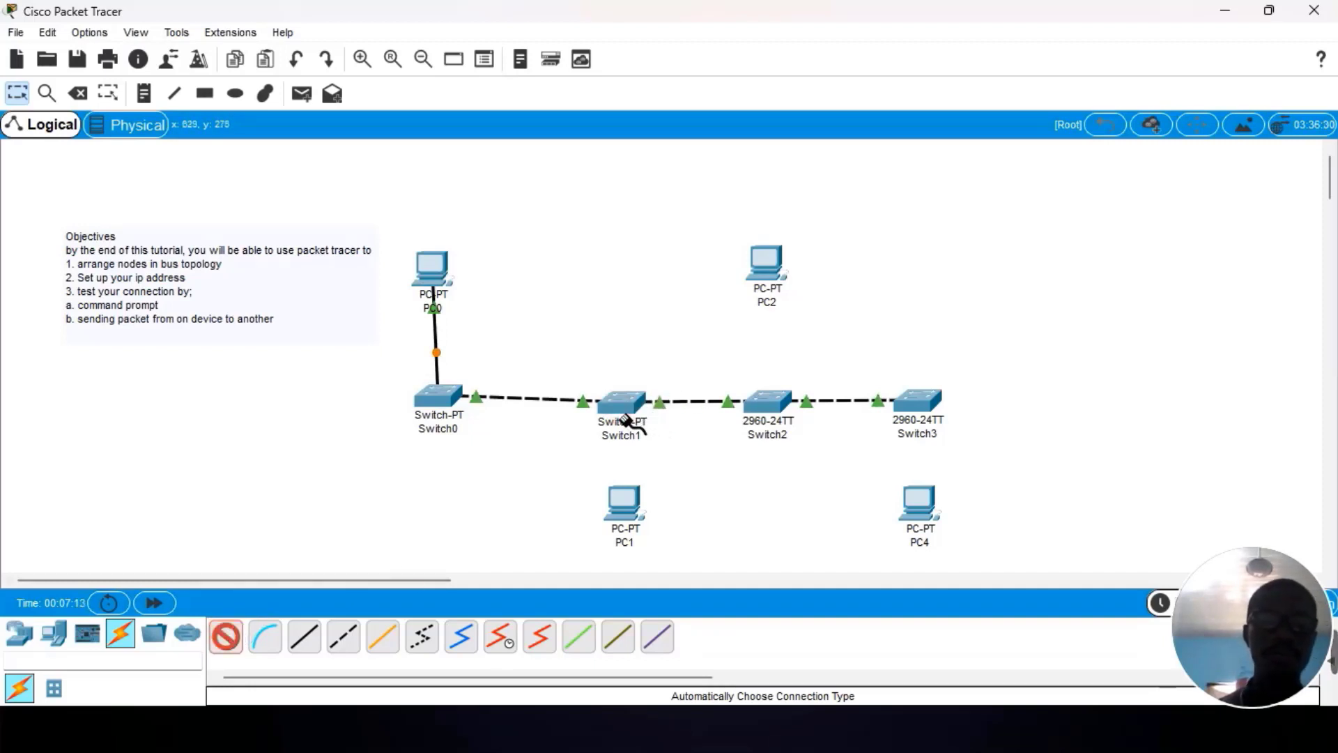
{"action": "left_click", "coordinate": [626, 518]}
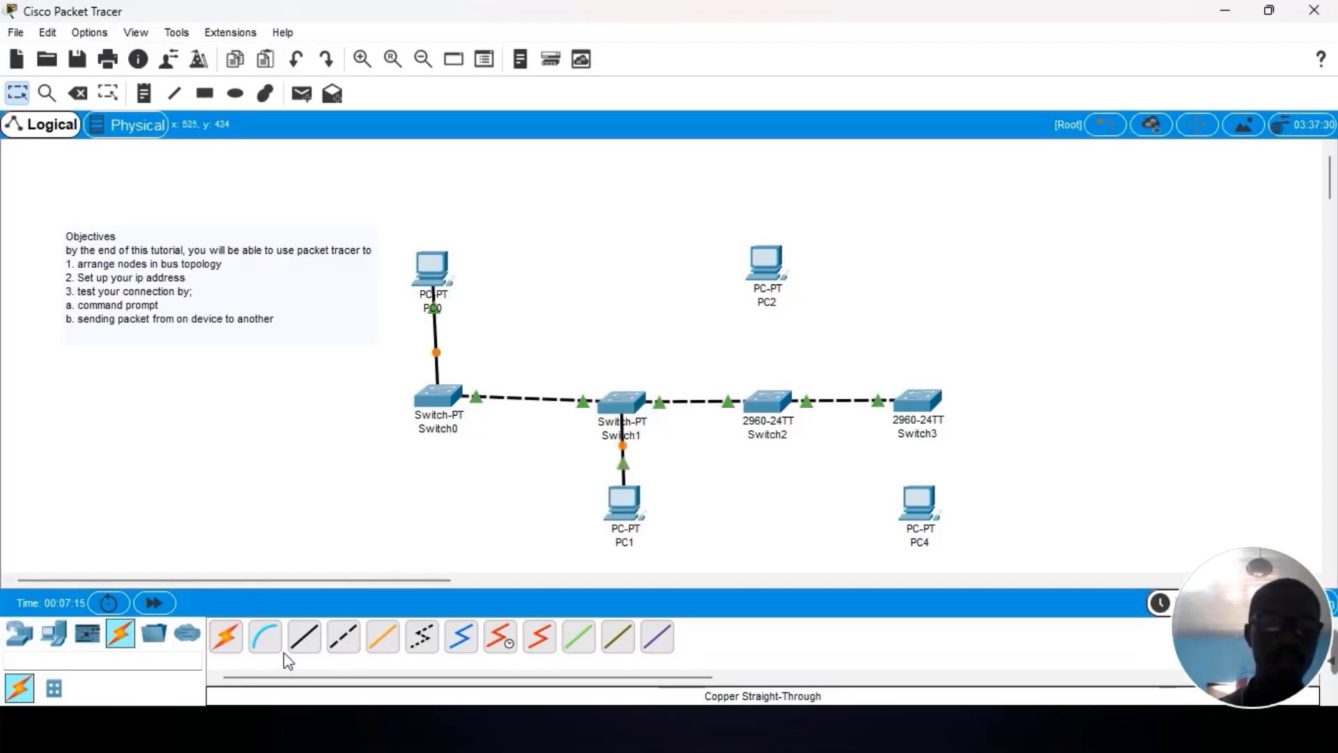
{"action": "left_click", "coordinate": [226, 637]}
{"action": "left_click", "coordinate": [770, 269]}
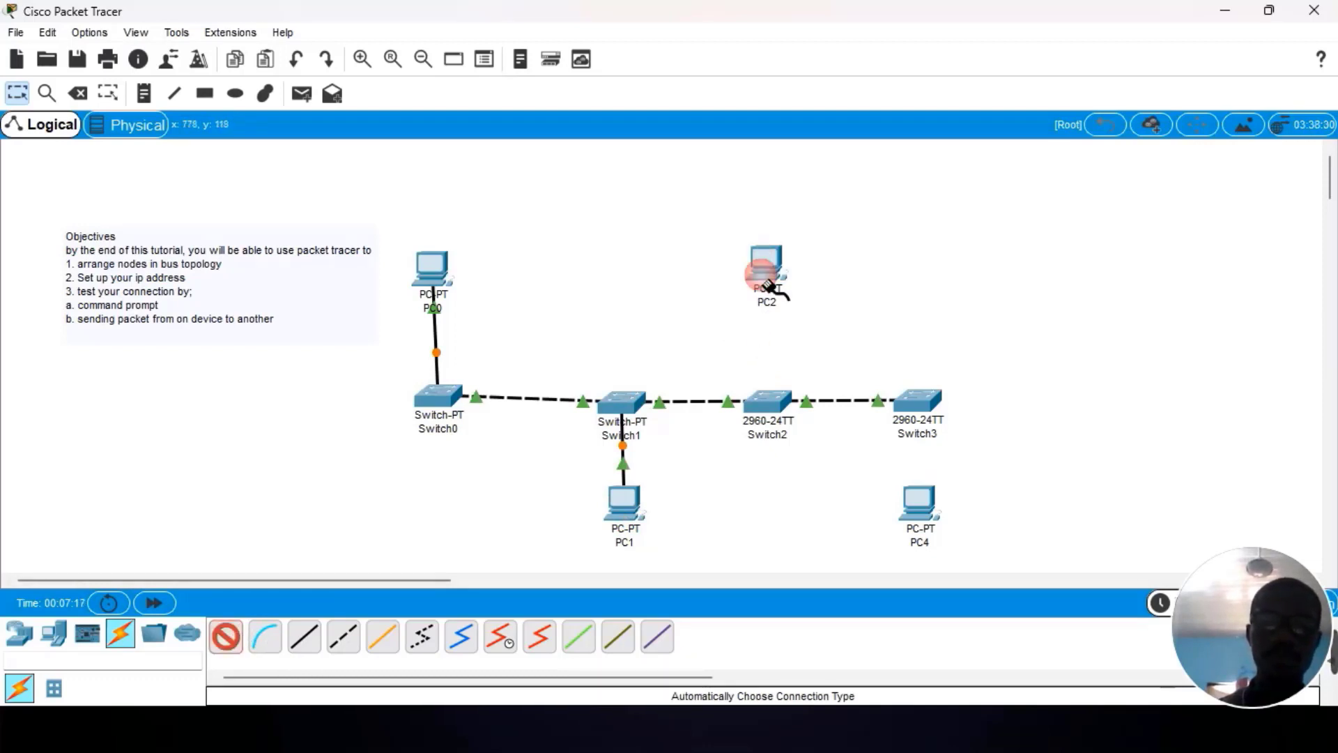
{"action": "left_click", "coordinate": [767, 400]}
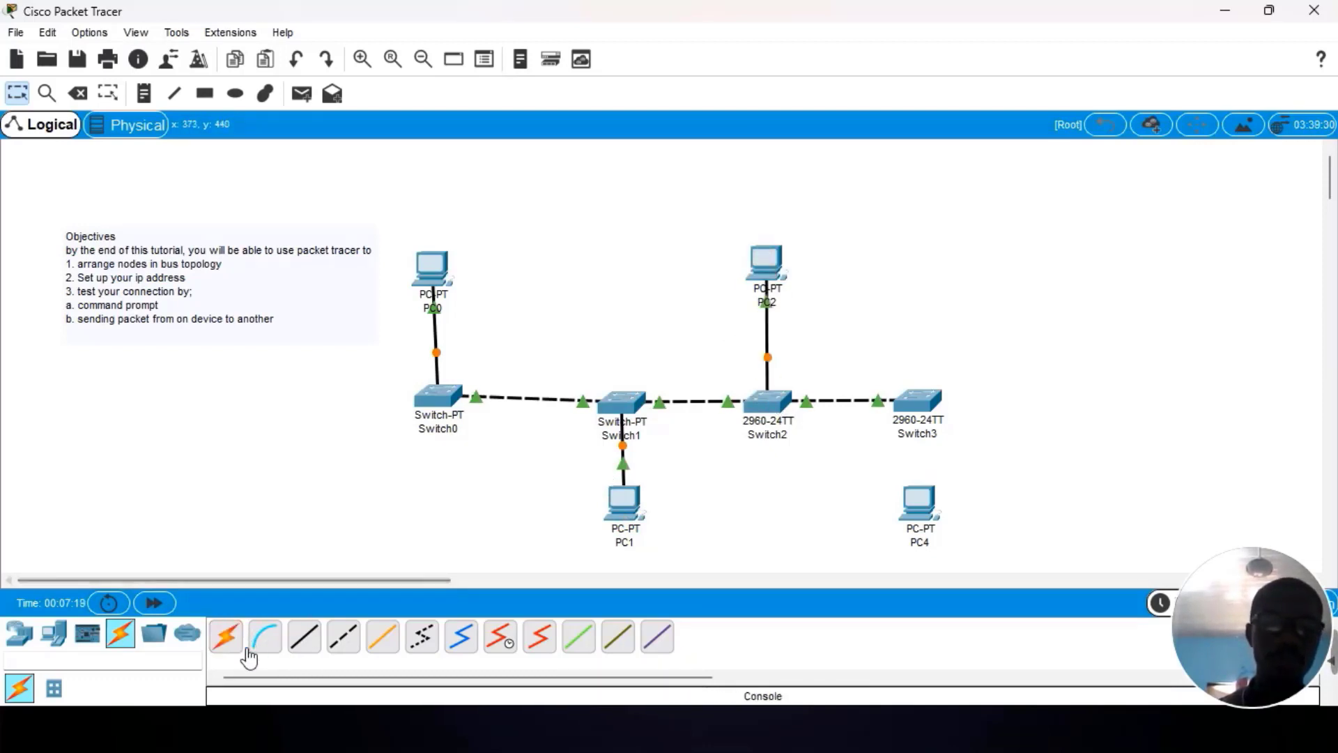
Link Switch3 to PC4 below it using the automatically chosen connection type
{"action": "left_click", "coordinate": [227, 637]}
{"action": "left_click", "coordinate": [918, 408]}
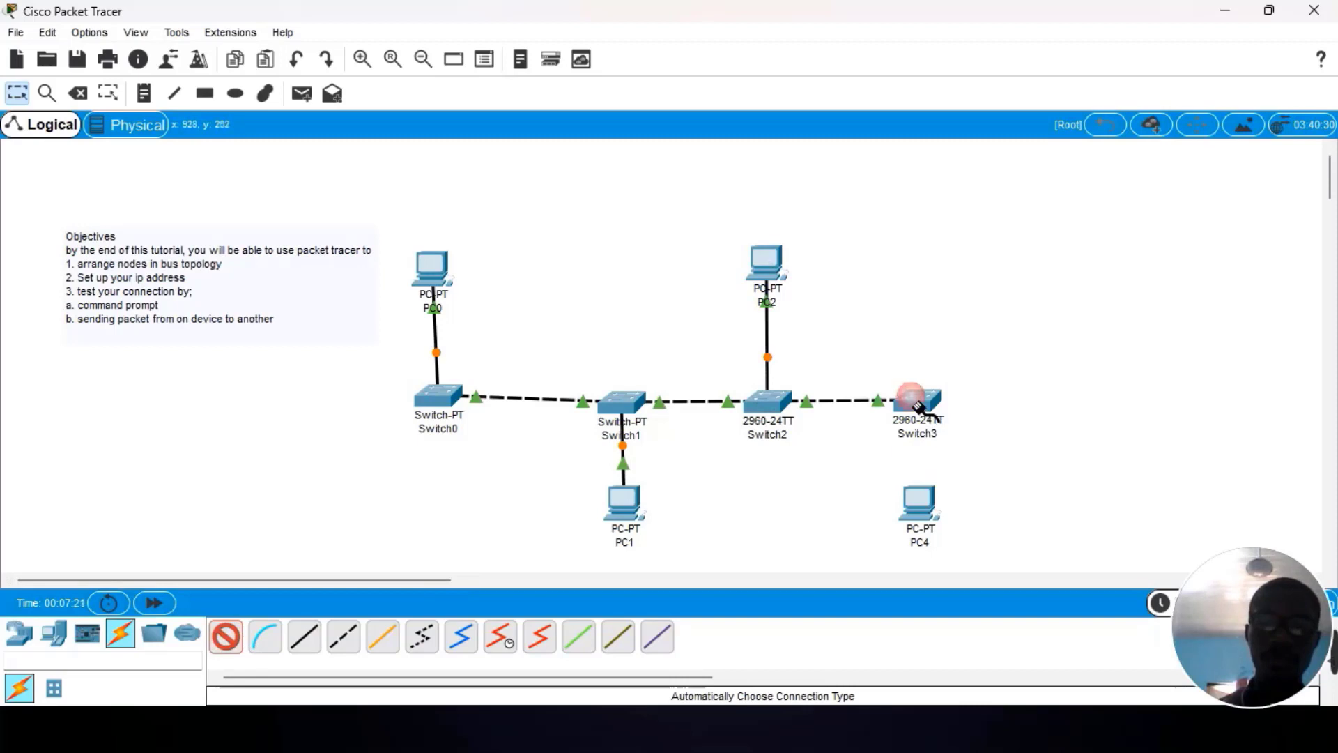
{"action": "left_click", "coordinate": [921, 504]}
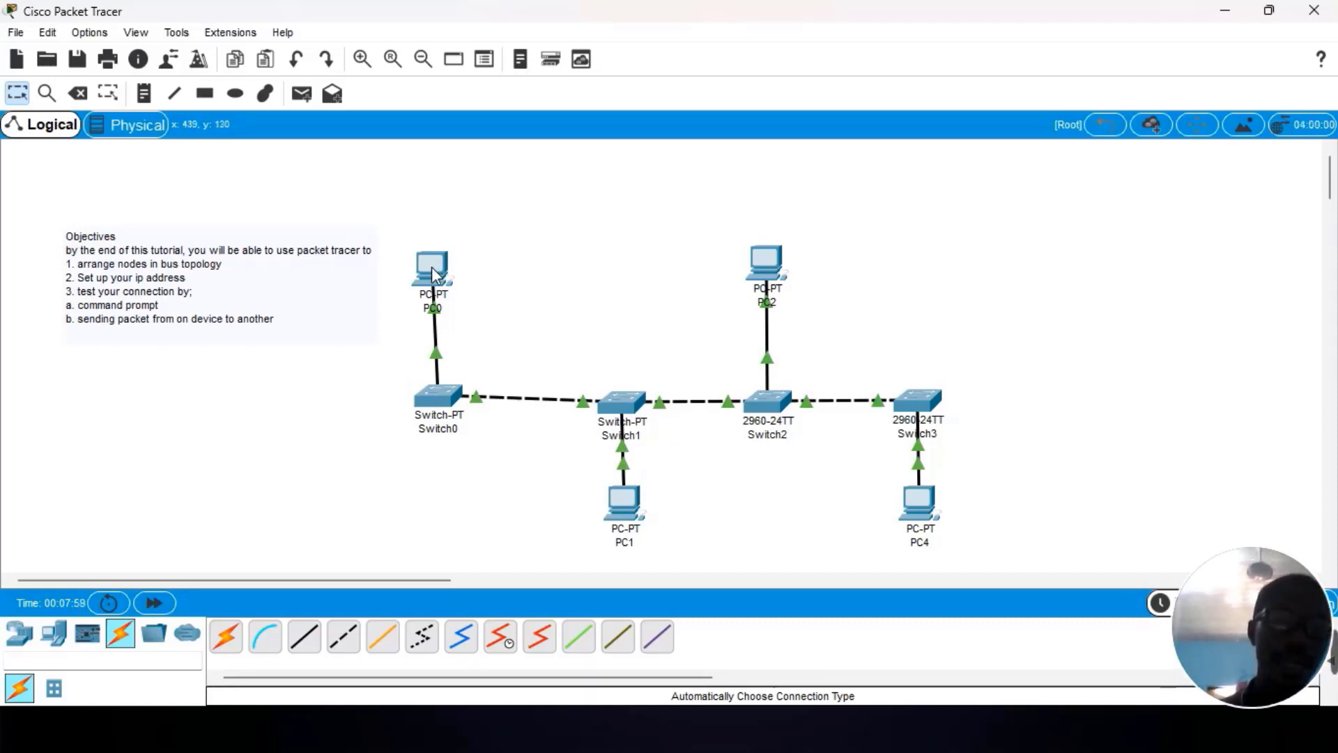
Give PC0 the static IP address 192.168.1.2 with the auto-filled subnet mask 255.255.255.0, and close its window
{"action": "mouse_move", "coordinate": [433, 270]}
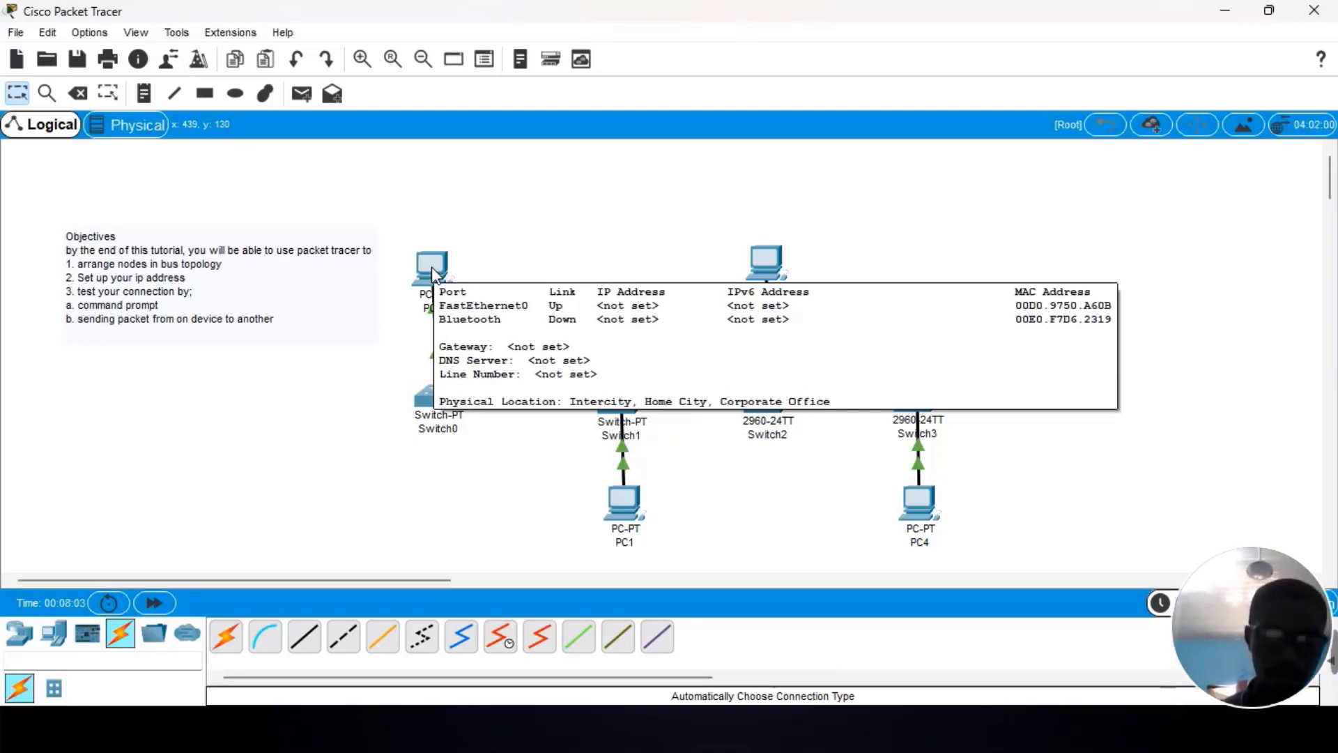
{"action": "left_click", "coordinate": [432, 275]}
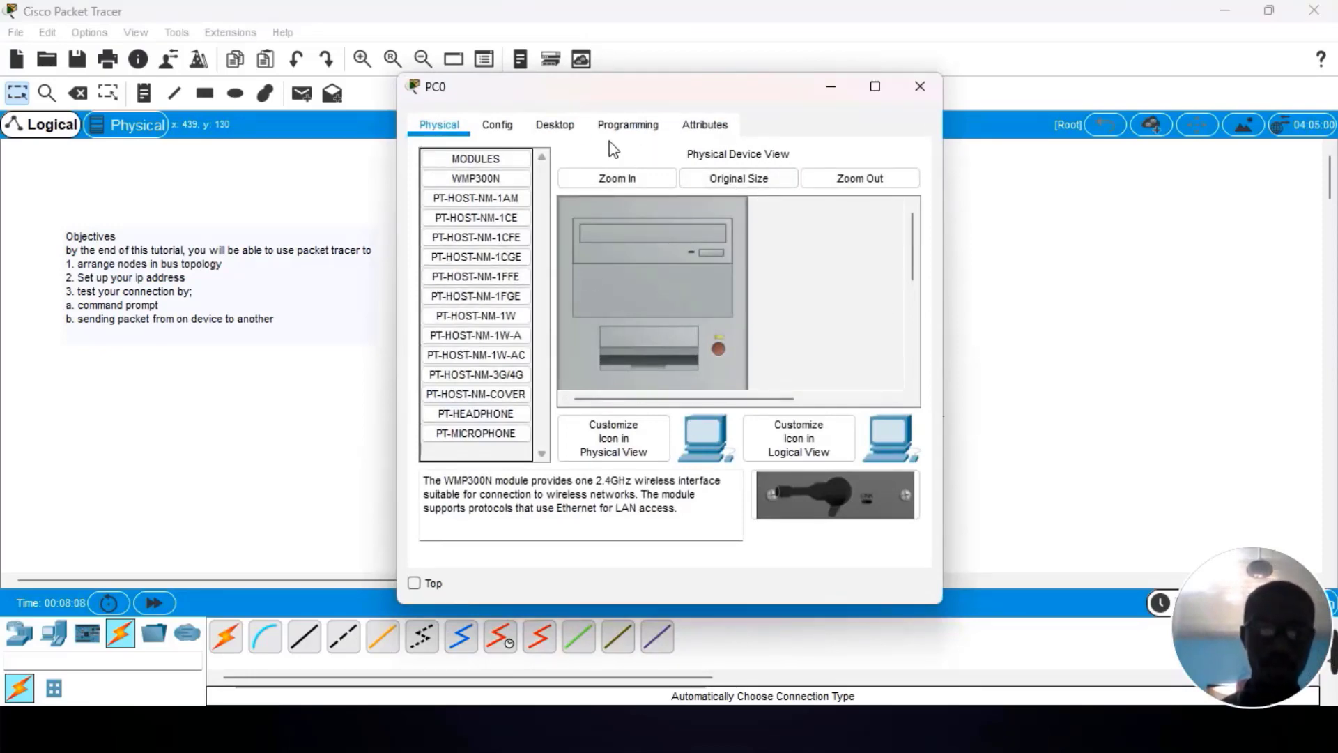
{"action": "left_click", "coordinate": [498, 126]}
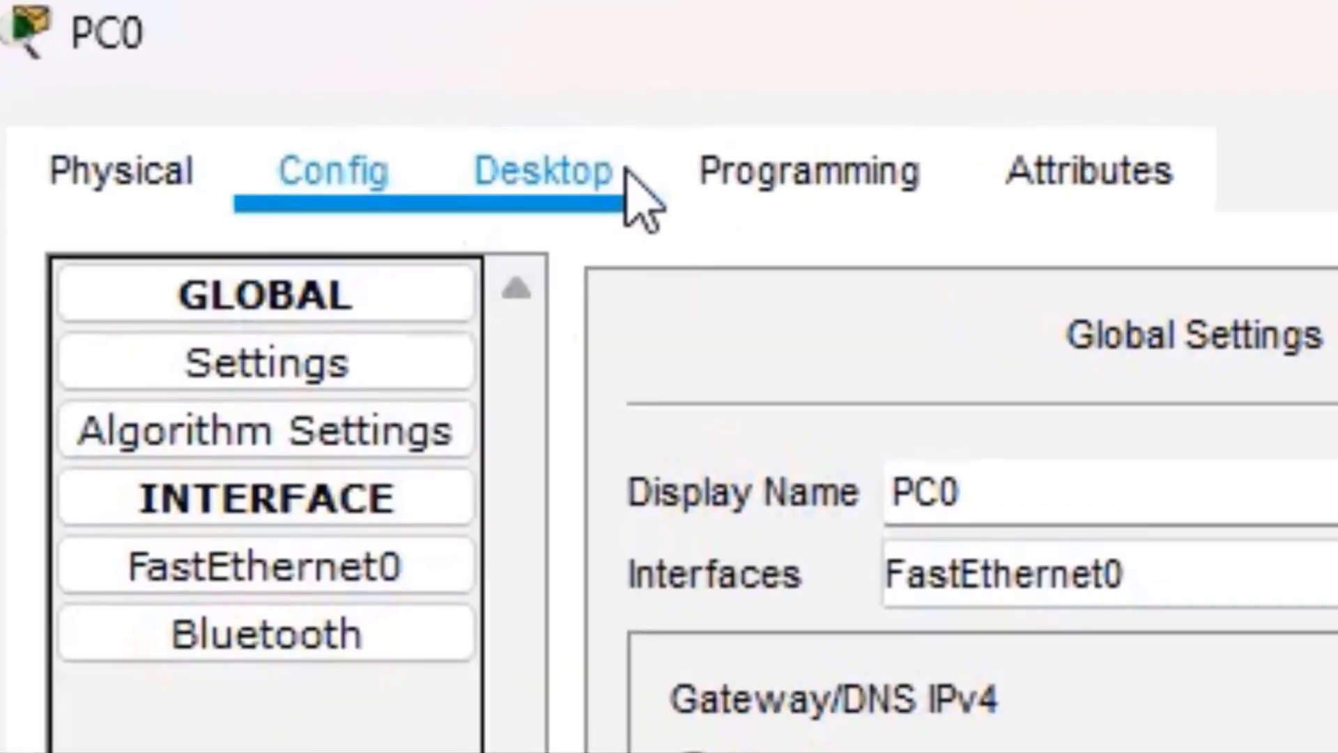
{"action": "left_click", "coordinate": [625, 171]}
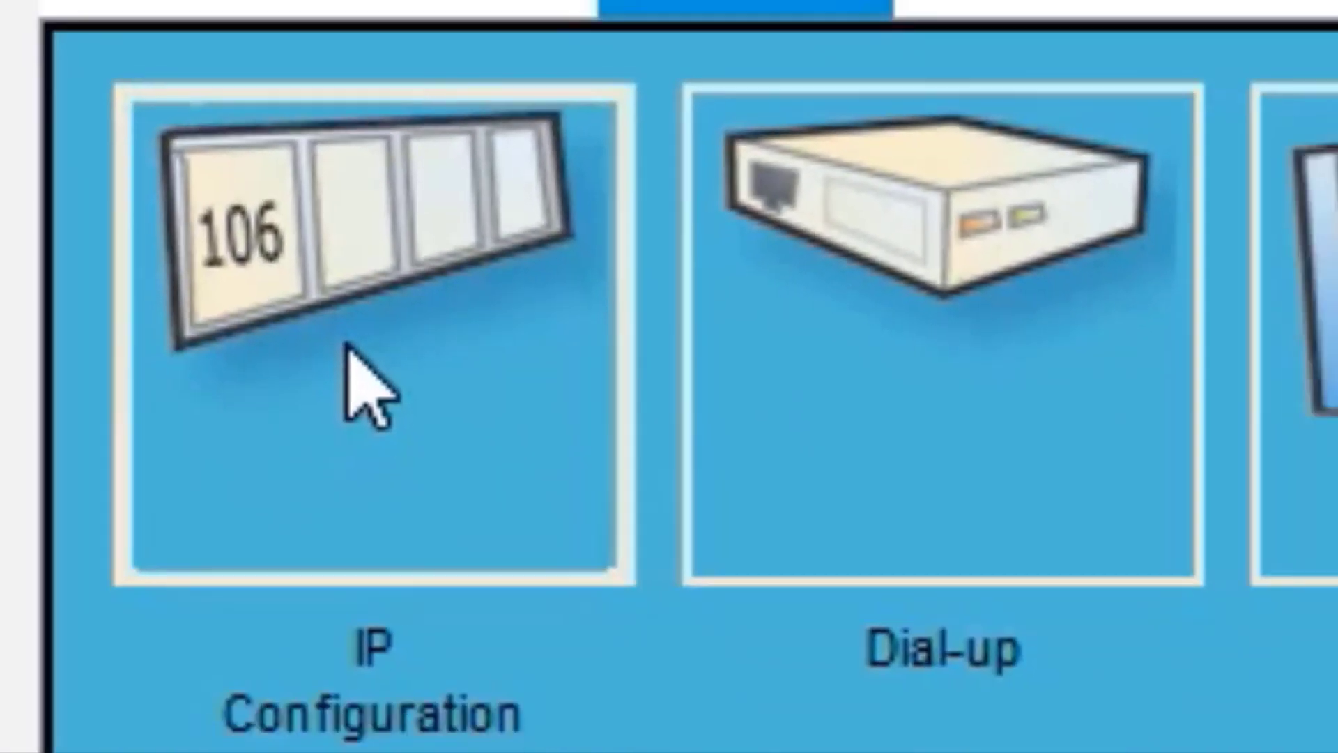
{"action": "left_click", "coordinate": [314, 433]}
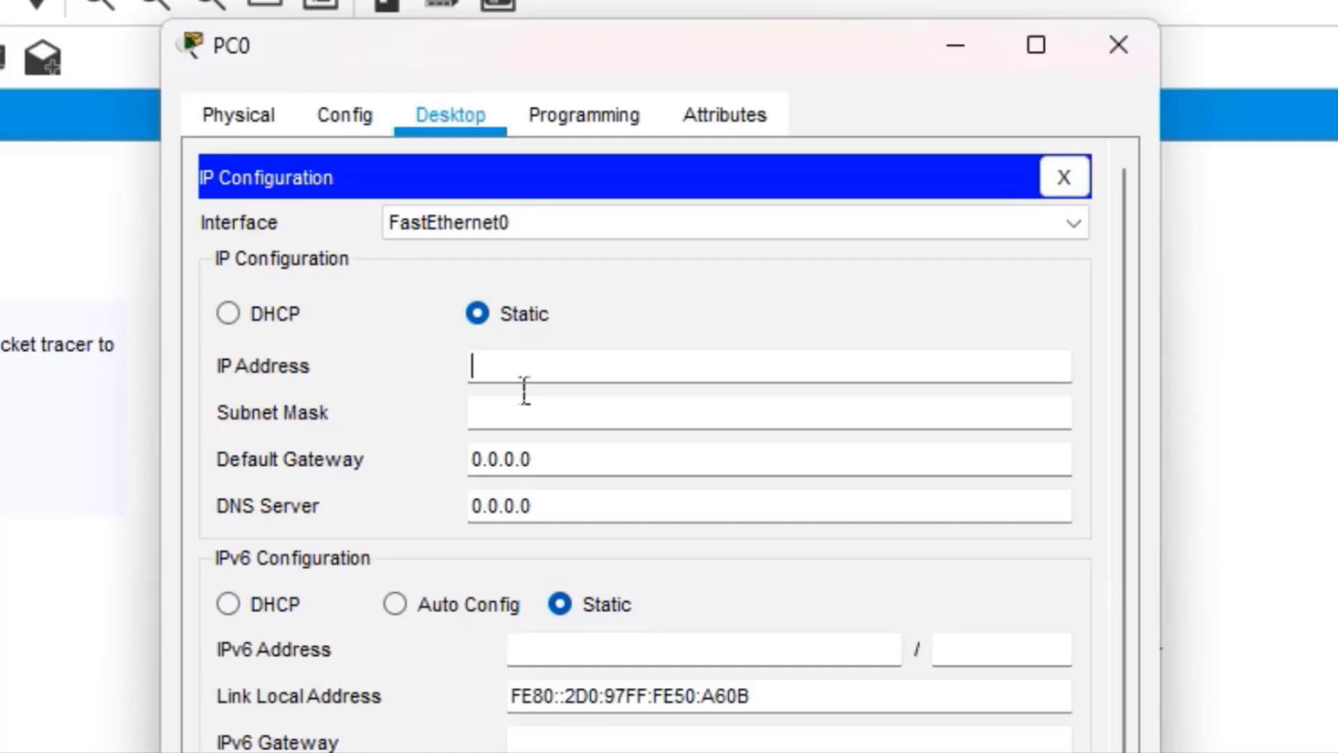
{"action": "type", "text": "192.168"}
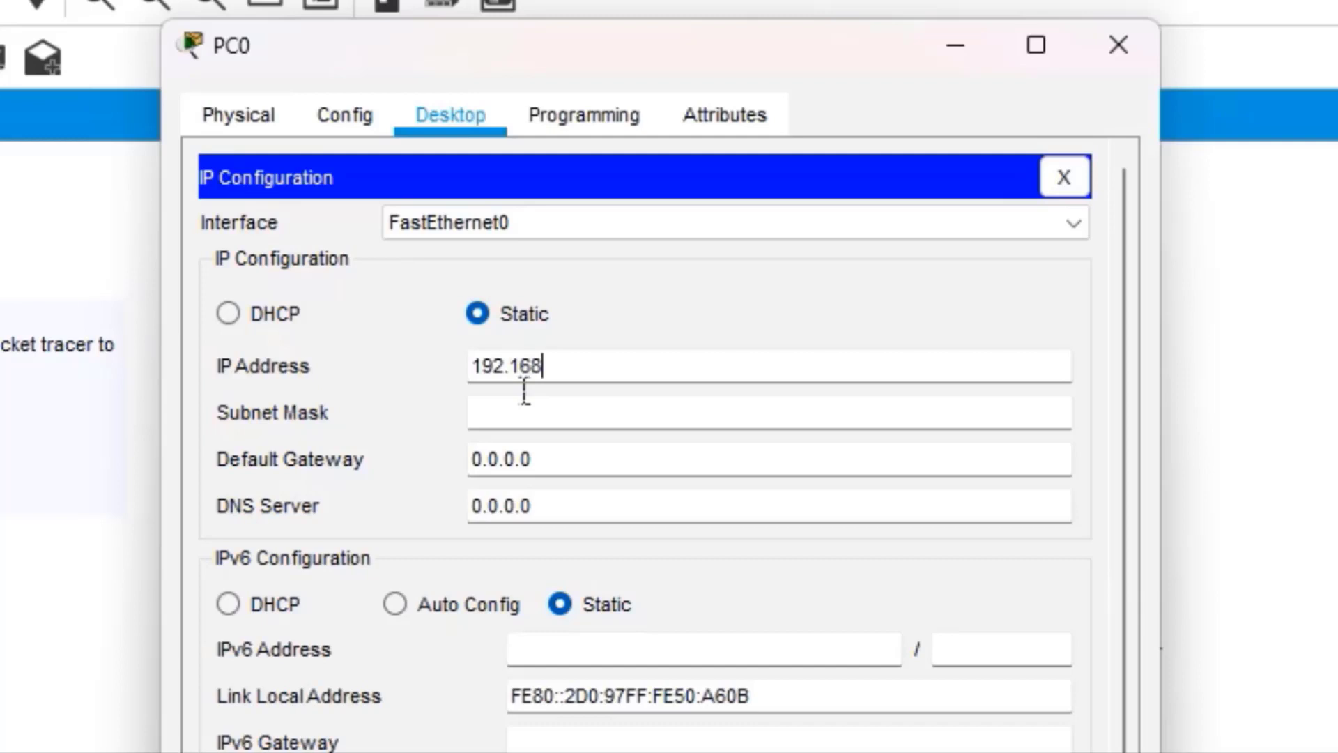
{"action": "type", "text": ".1.2"}
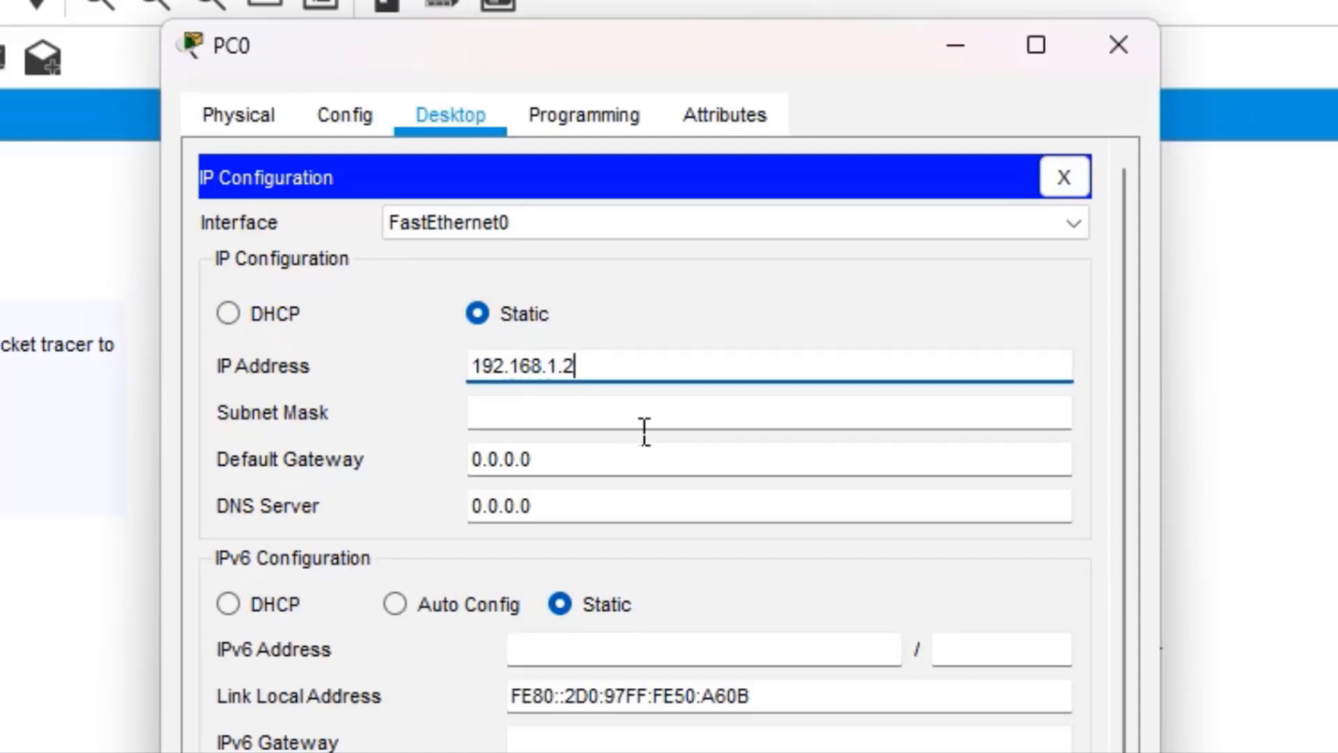
{"action": "left_click_drag", "start_coordinate": [627, 380], "coordinate": [453, 358]}
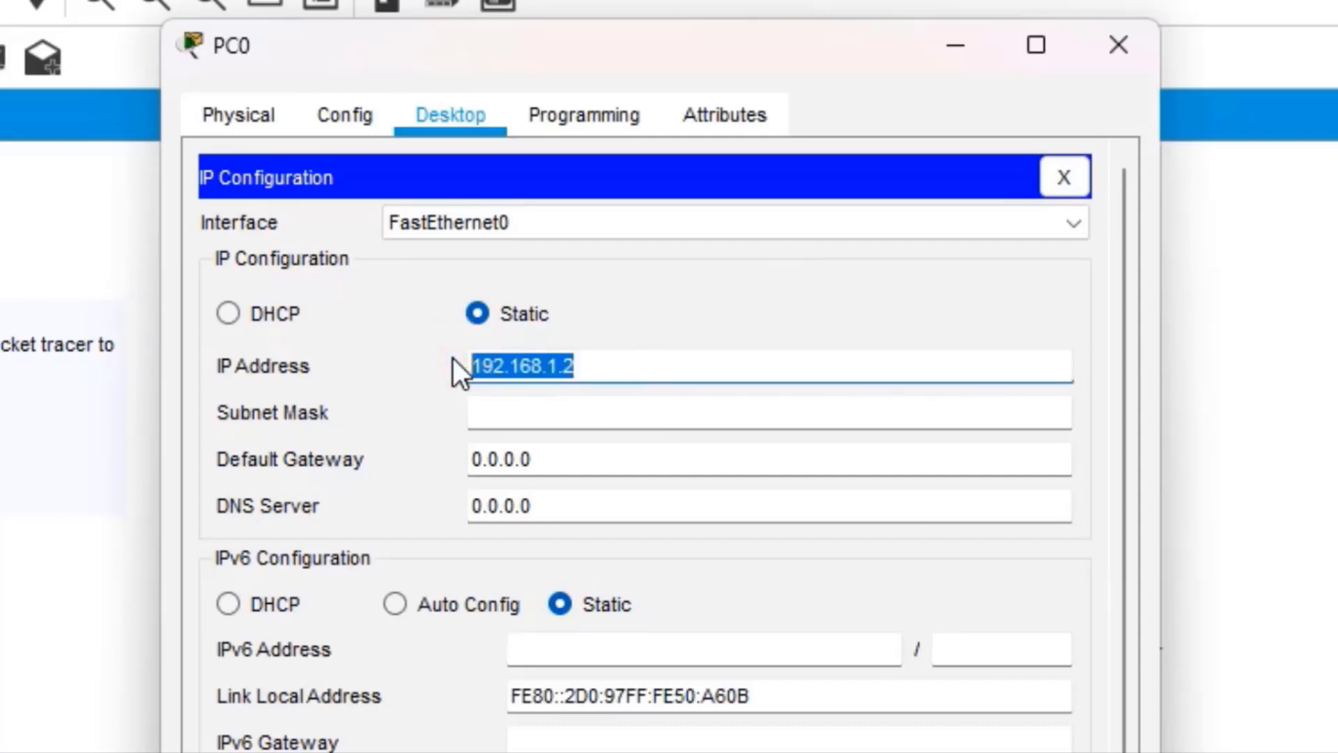
{"action": "left_click", "coordinate": [622, 379]}
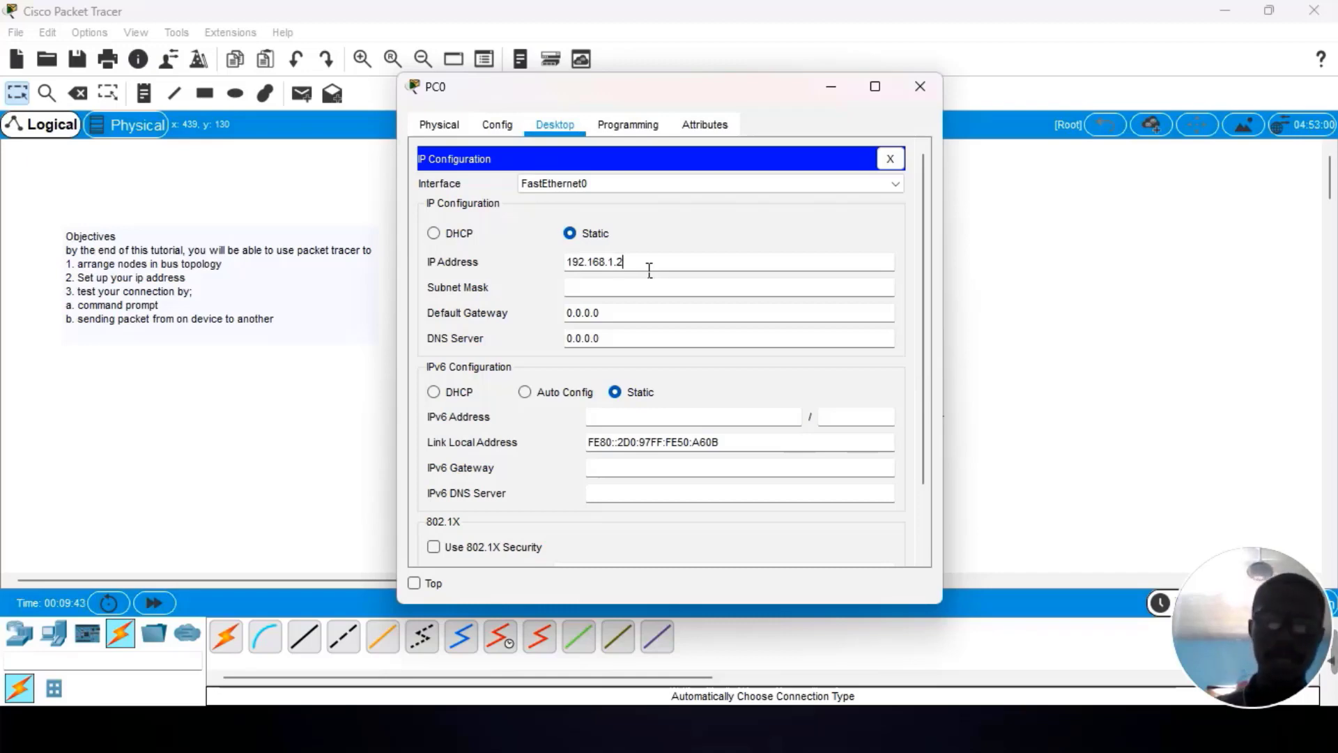
{"action": "key", "text": "Return"}
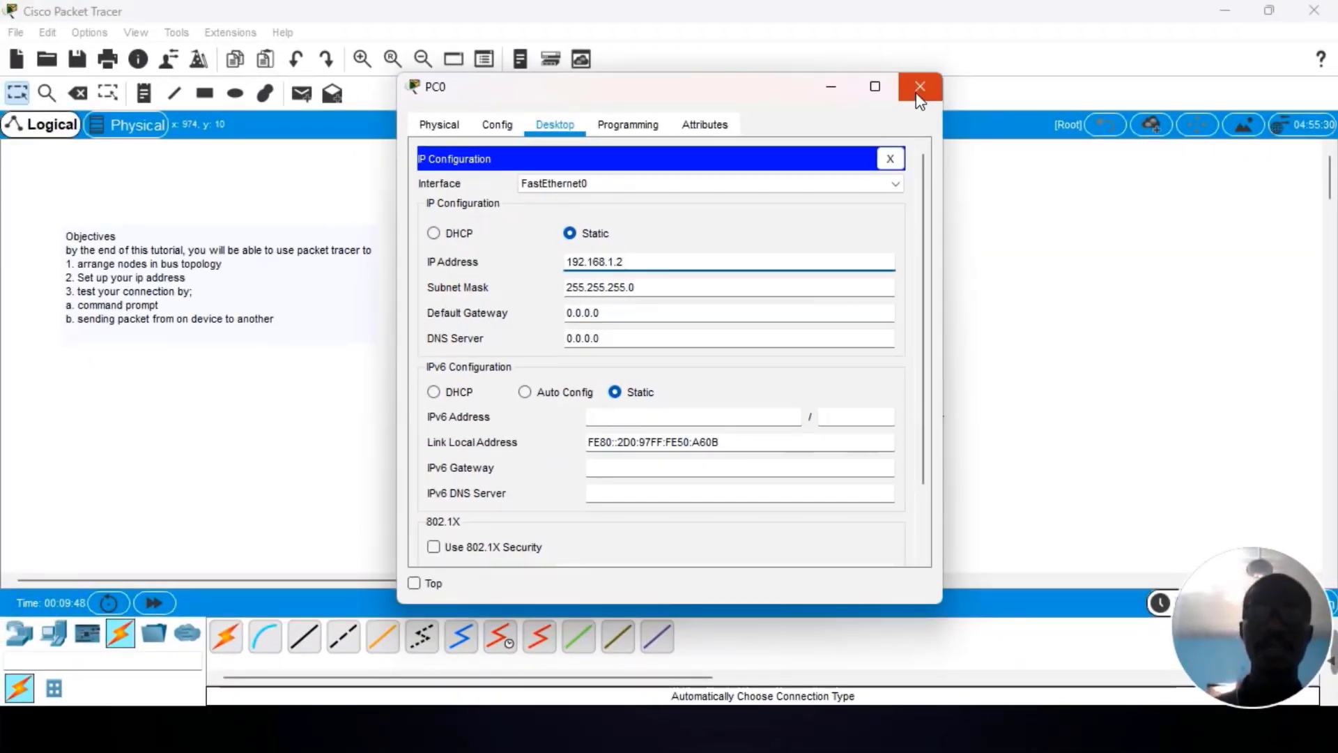
{"action": "left_click", "coordinate": [916, 92]}
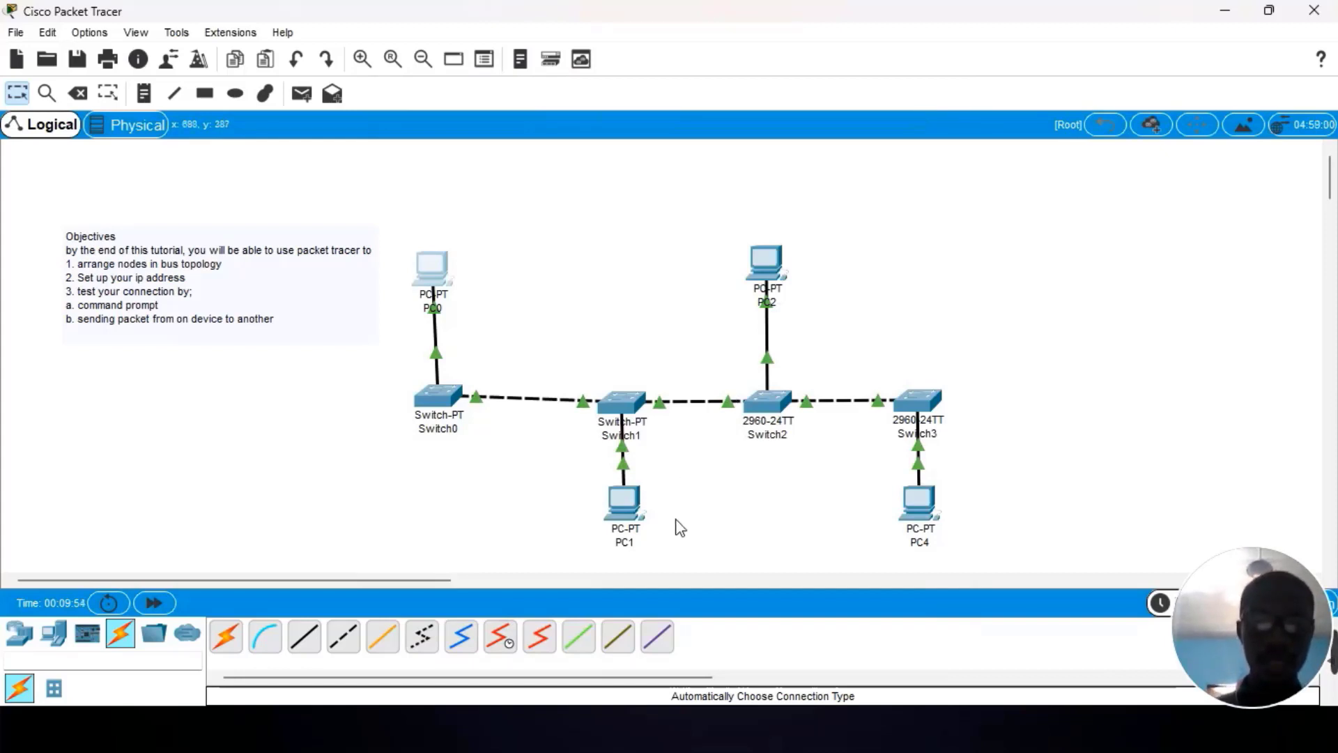
Give PC1 the static IP address 192.168.1.3 with the auto-filled subnet mask 255.255.255.0, and close its window
{"action": "left_click", "coordinate": [624, 511]}
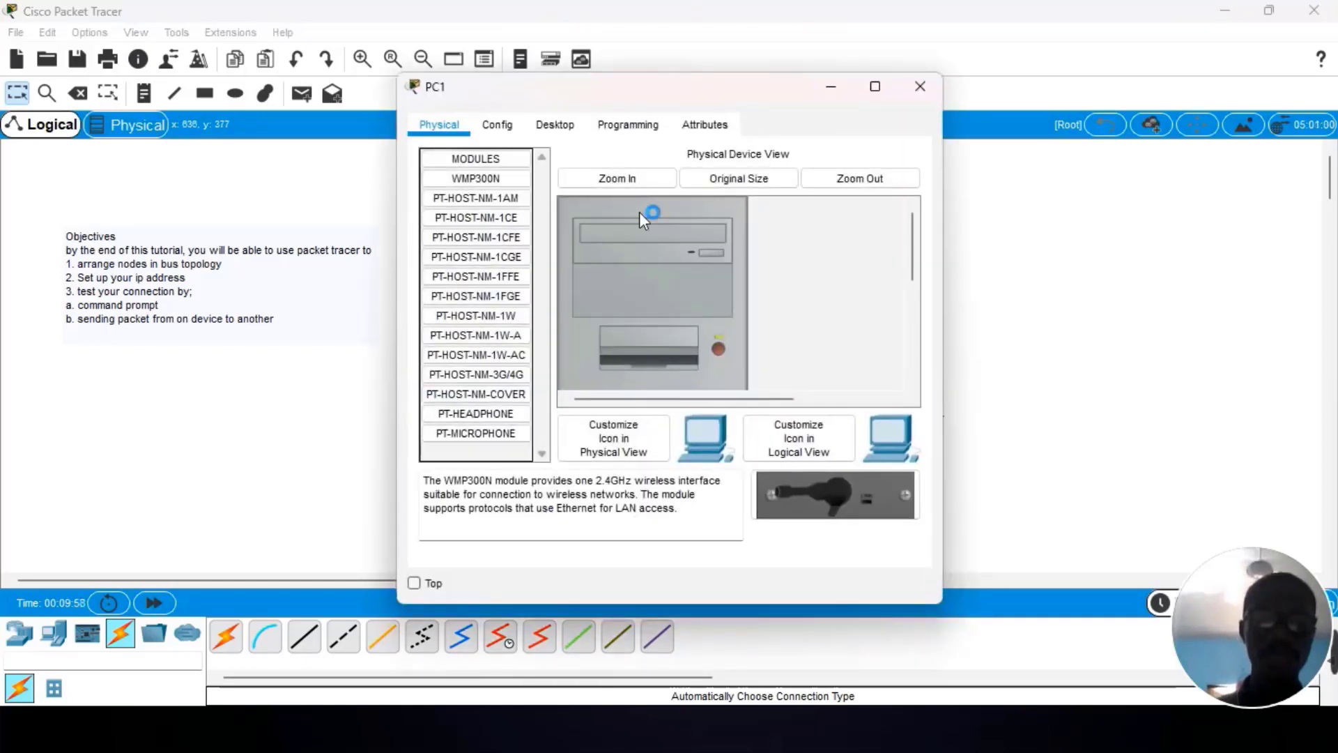
{"action": "left_click", "coordinate": [545, 128]}
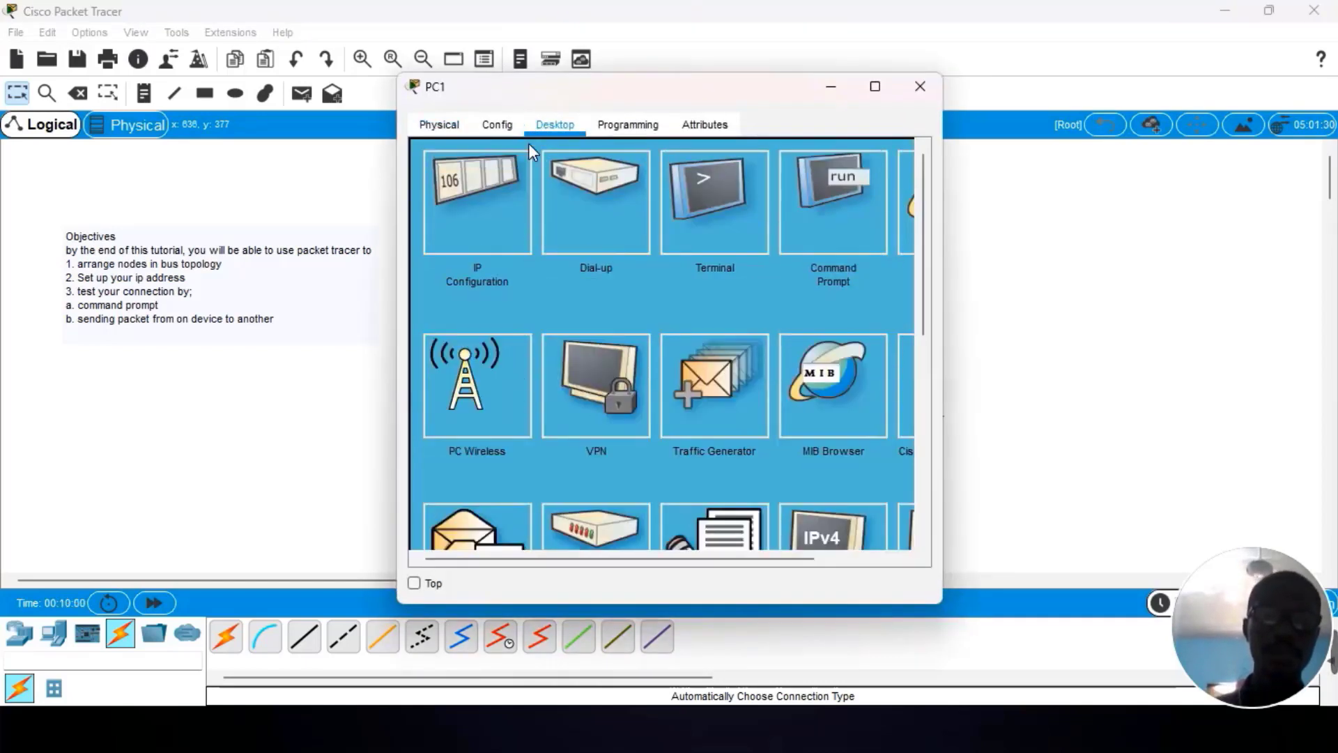
{"action": "left_click", "coordinate": [488, 198]}
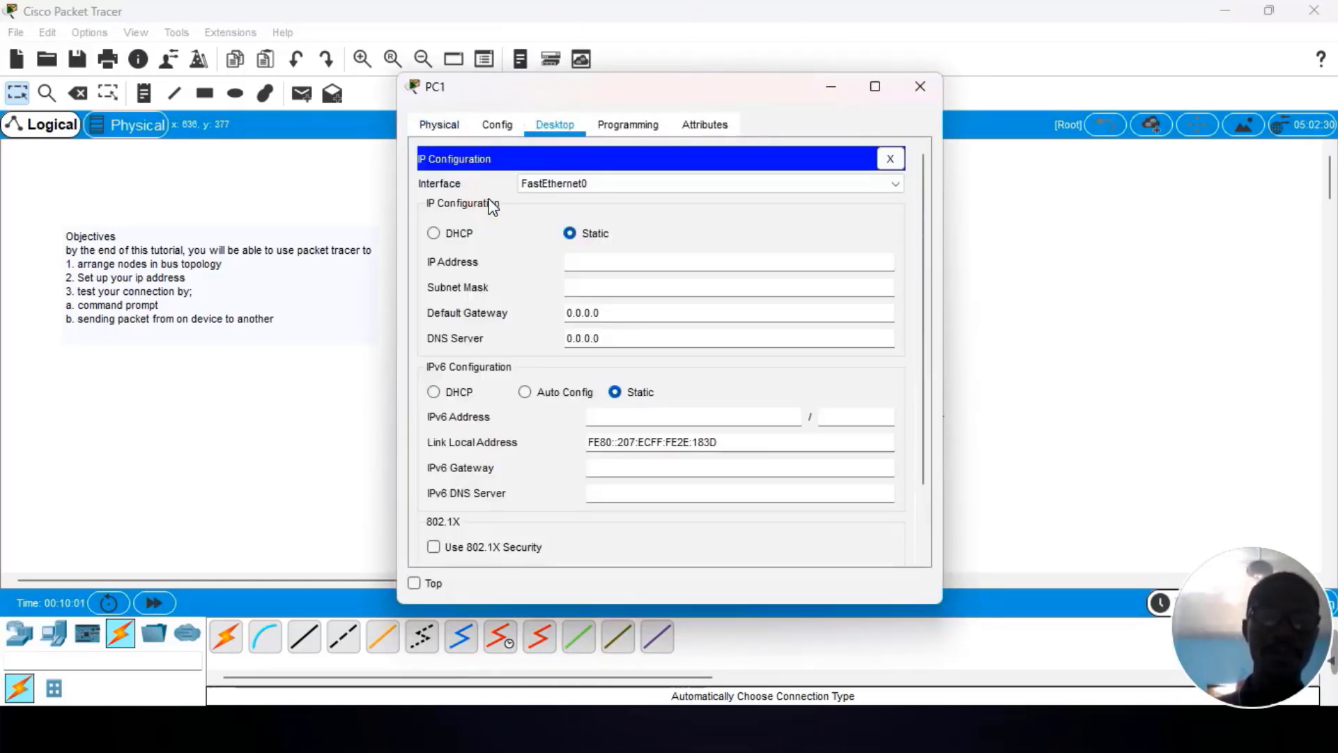
{"action": "left_click", "coordinate": [584, 263]}
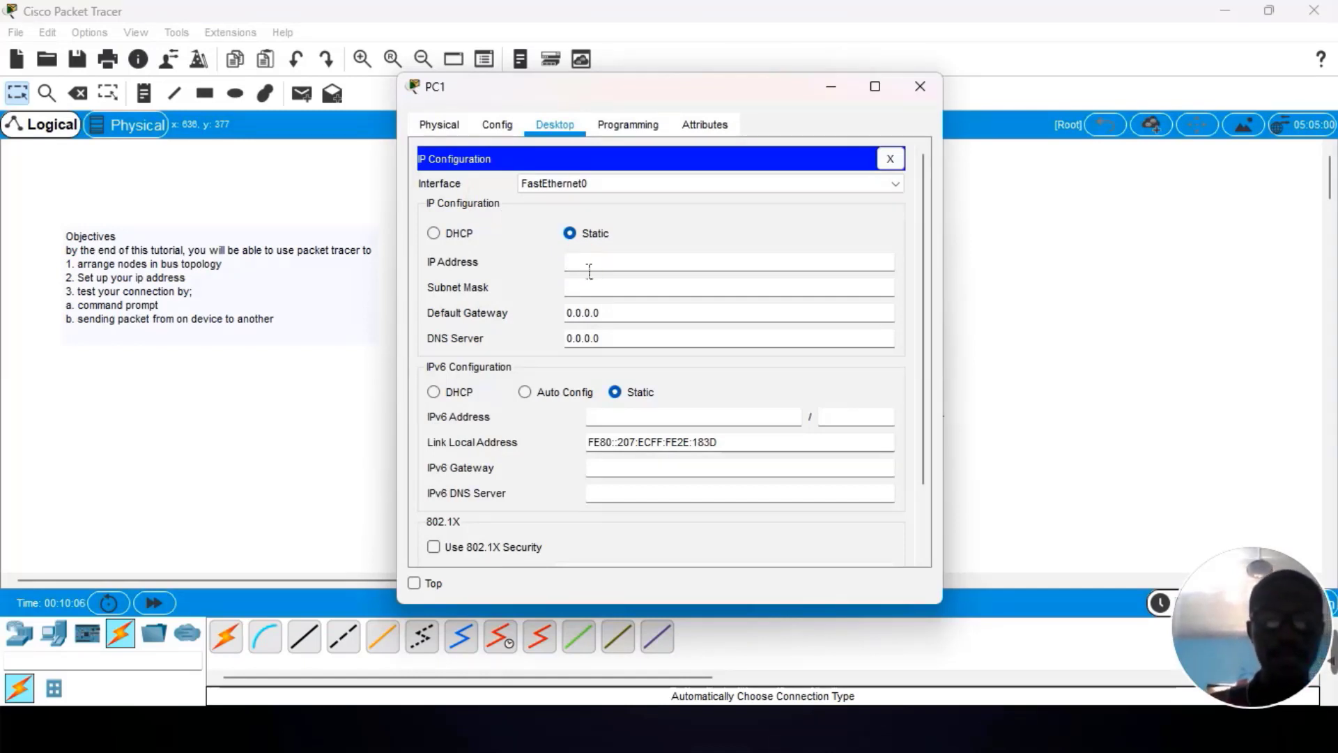
{"action": "type", "text": "192.168.1.2"}
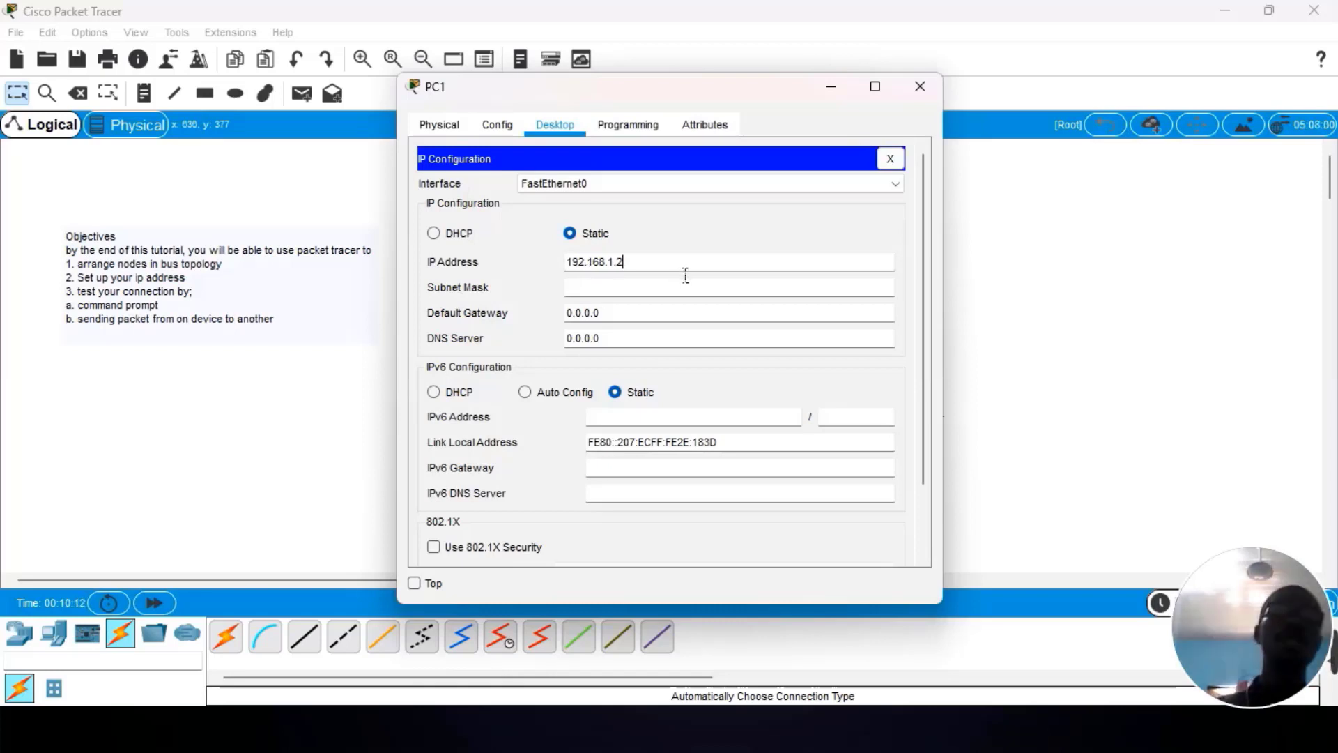
{"action": "key", "text": "BackSpace"}
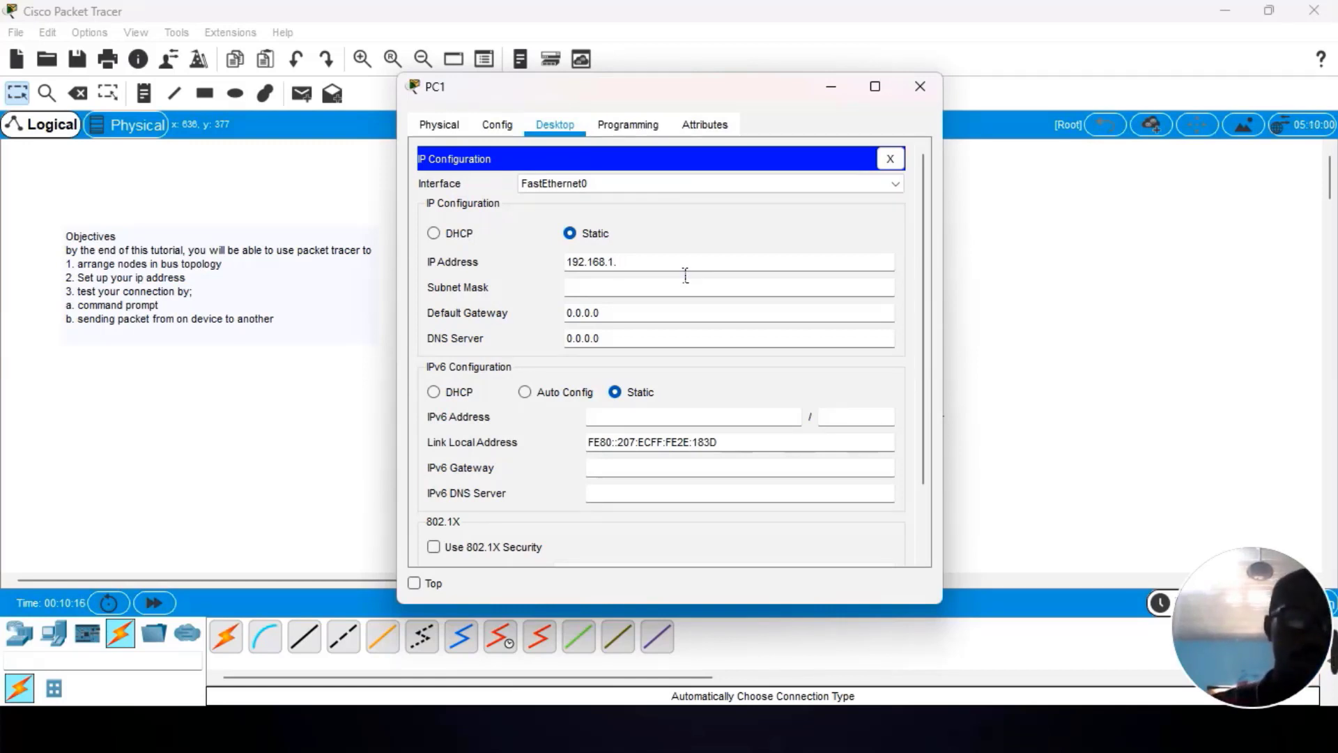
{"action": "type", "text": "3"}
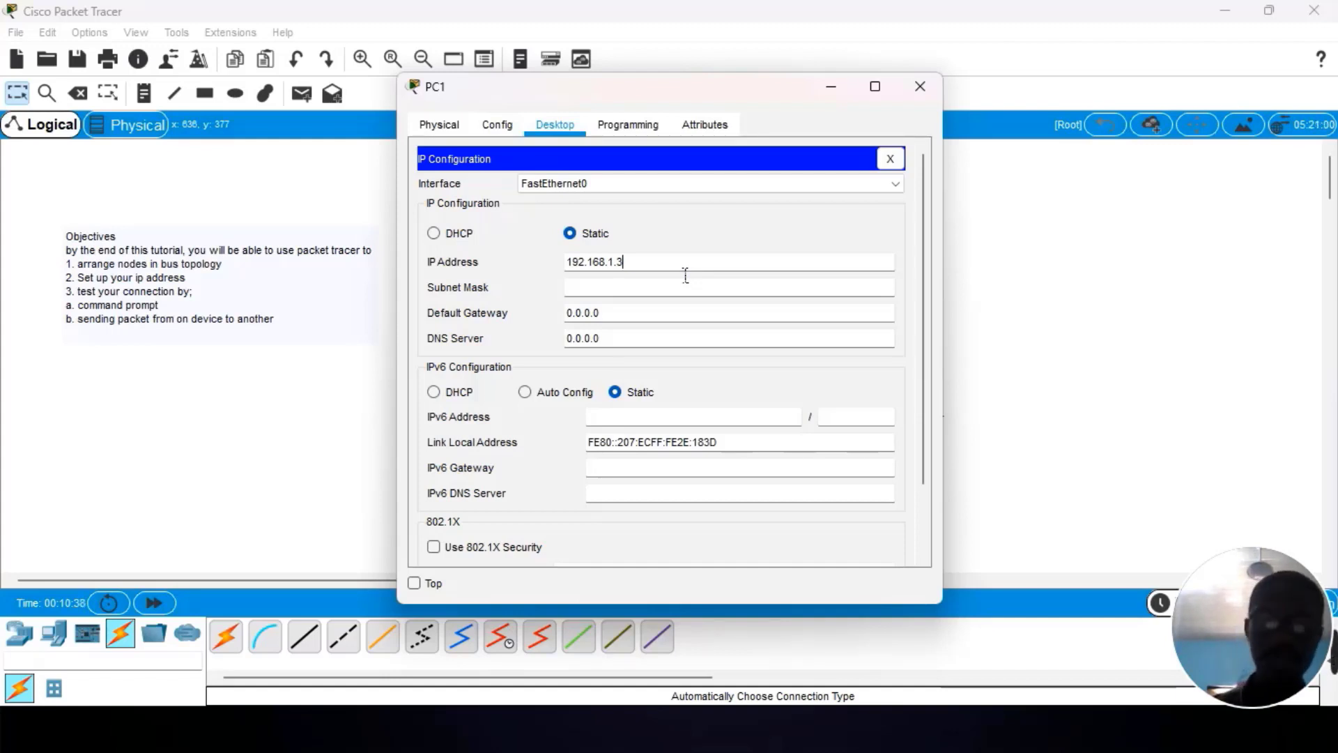
{"action": "key", "text": "Return"}
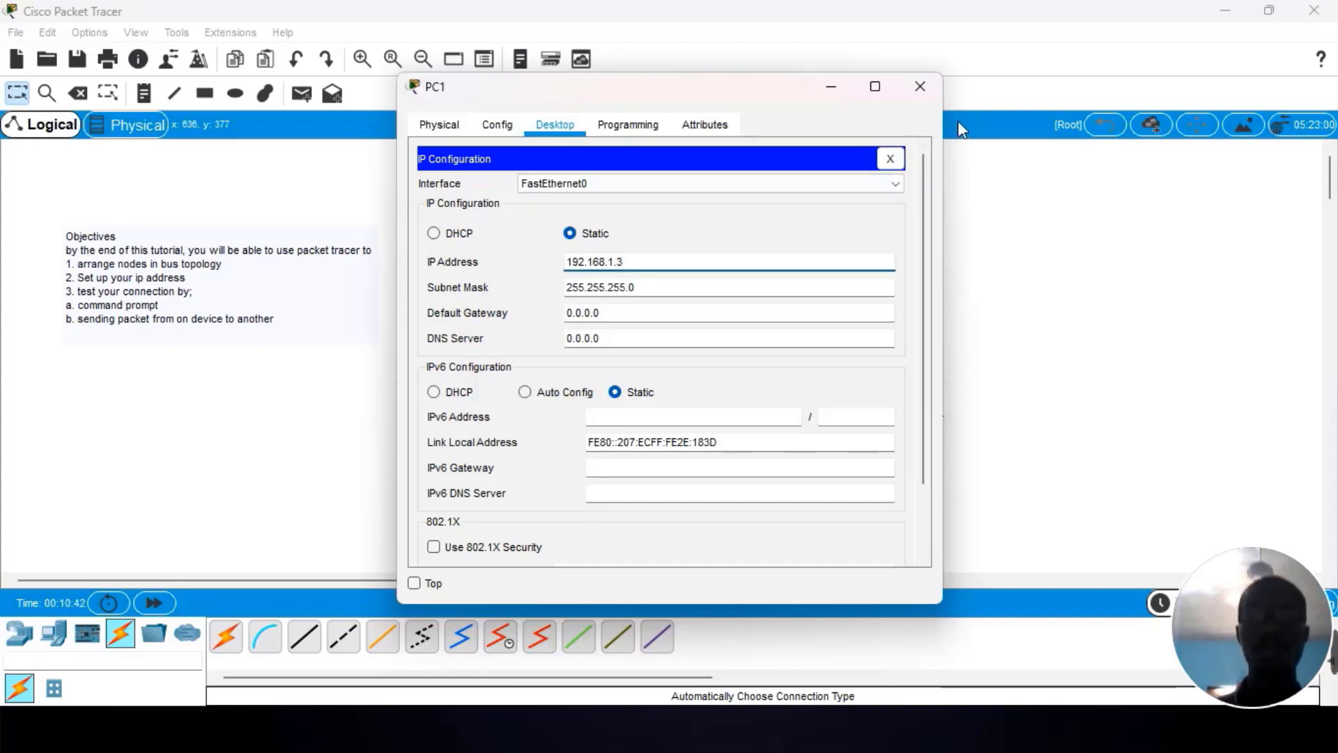
{"action": "left_click", "coordinate": [920, 94]}
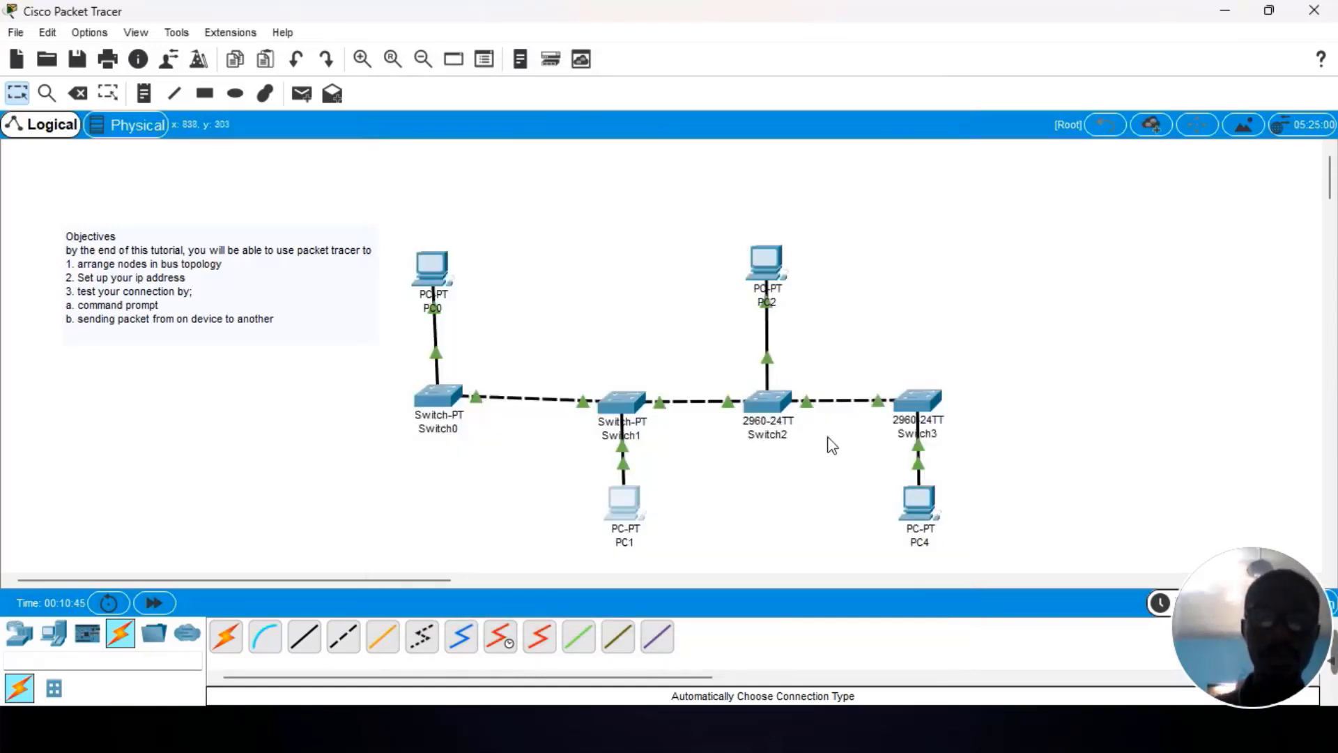
Give PC2 the static IP address 192.168.1.4 with the auto-filled subnet mask 255.255.255.0, and close its window
{"action": "left_click", "coordinate": [771, 269]}
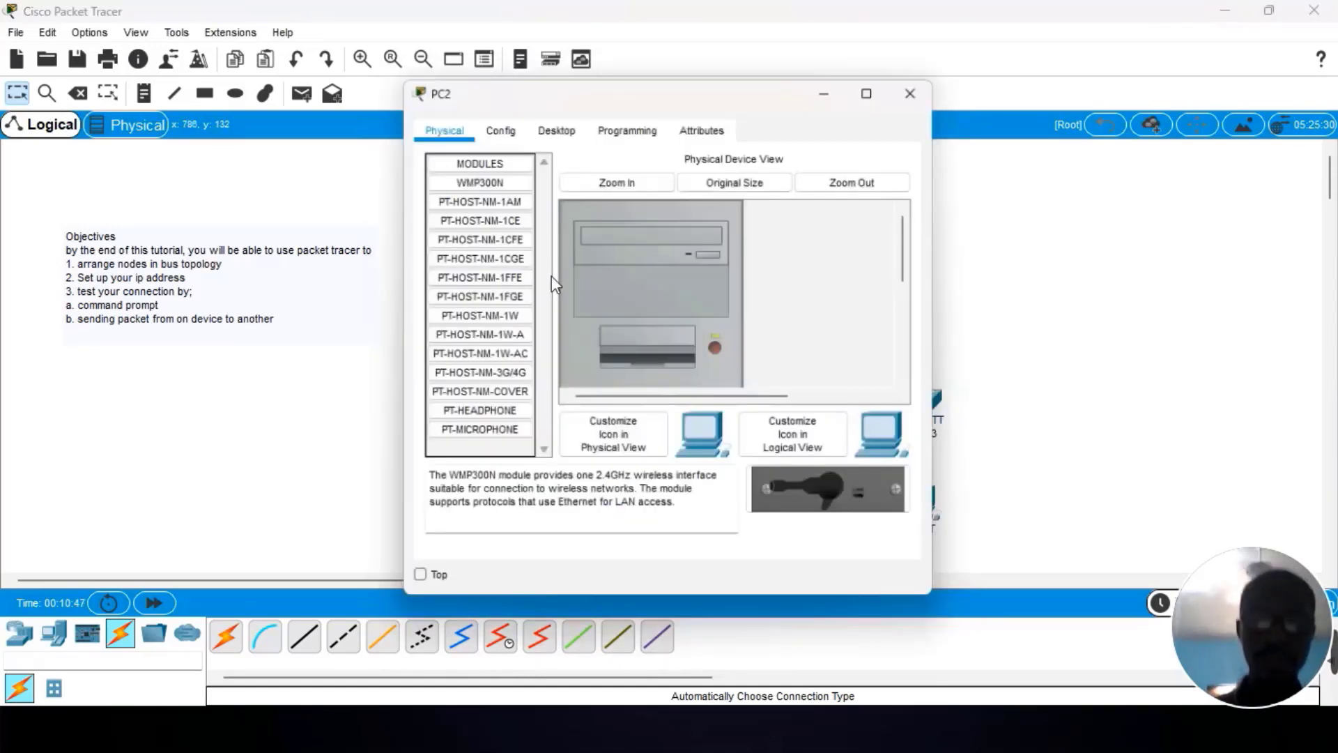
{"action": "left_click", "coordinate": [555, 125]}
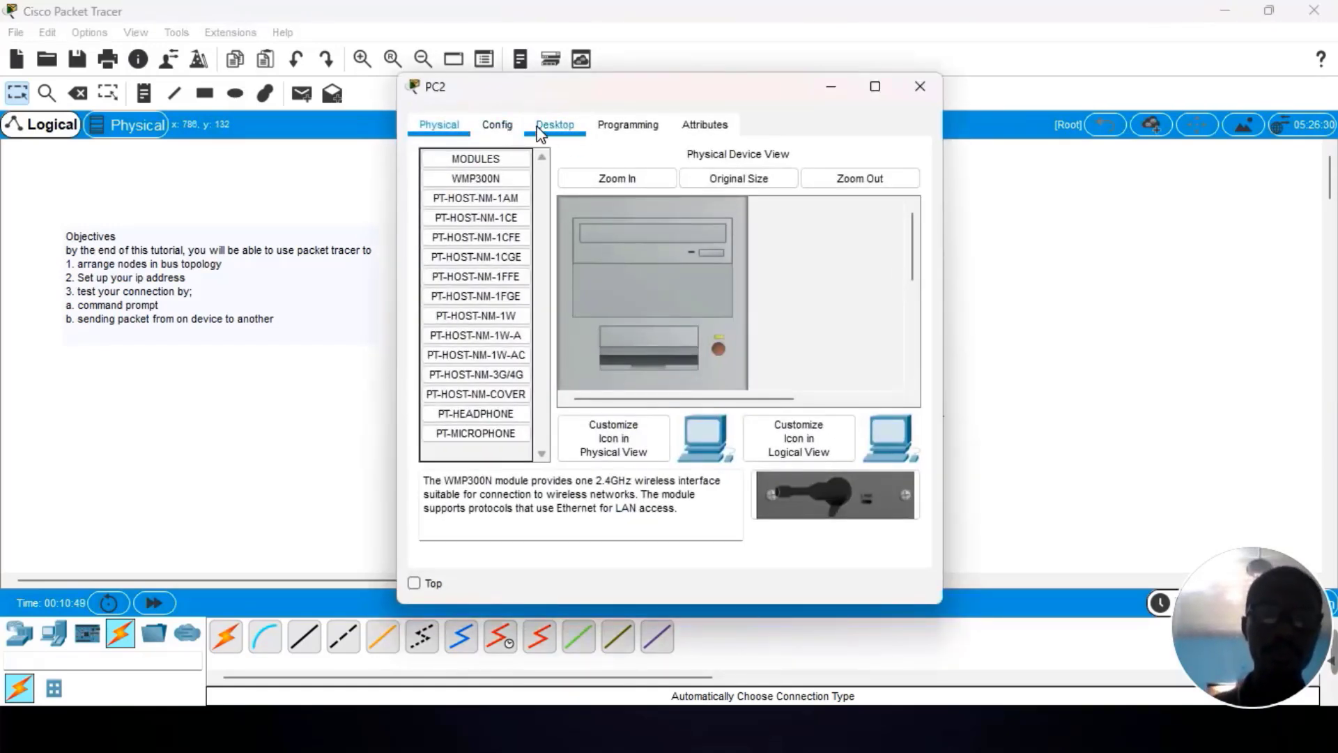
{"action": "left_click", "coordinate": [470, 215]}
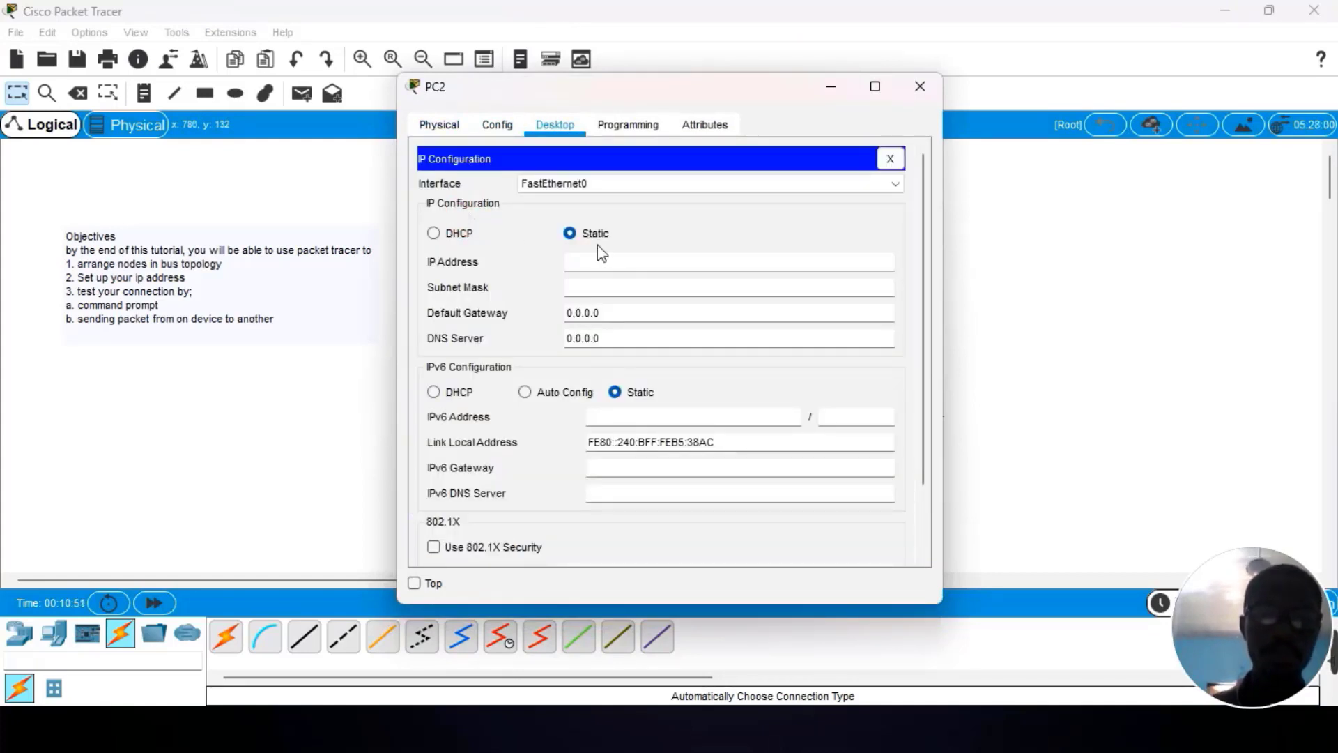
{"action": "left_click", "coordinate": [614, 268]}
{"action": "type", "text": "192.168.1.2"}
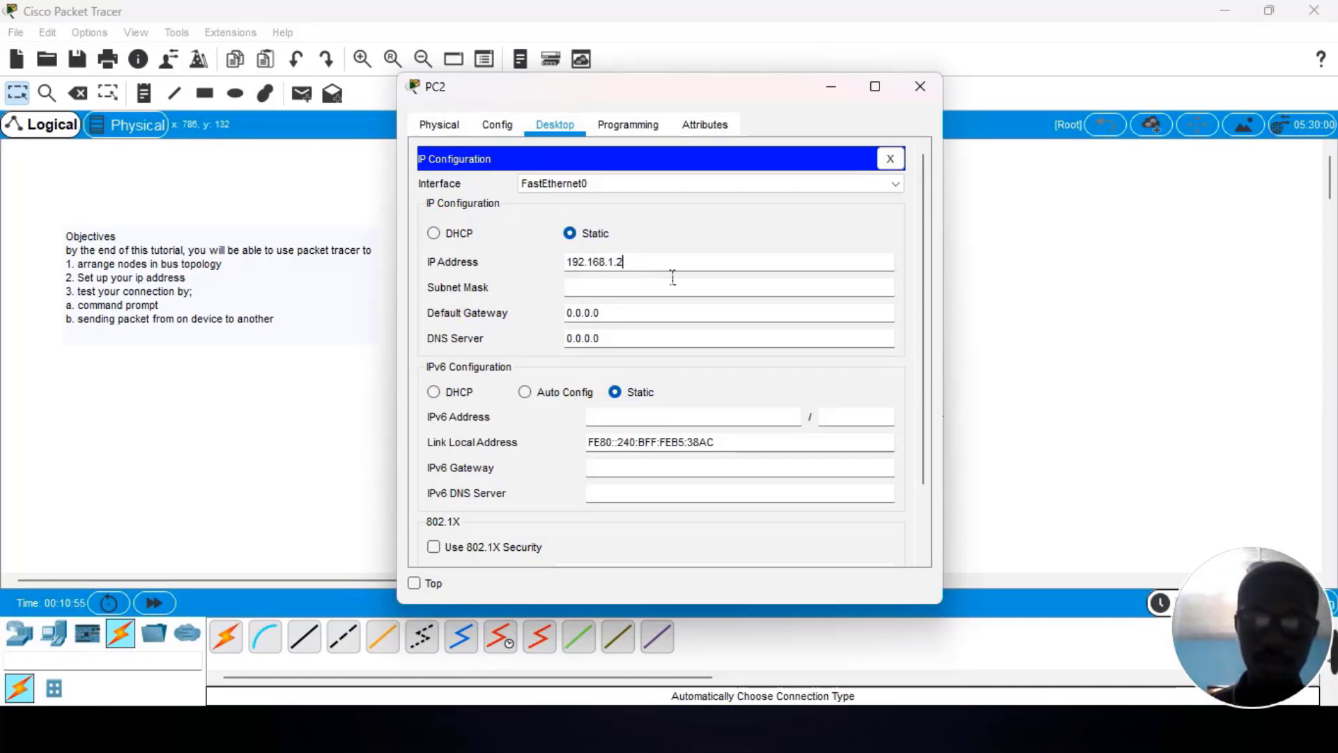
{"action": "key", "text": "BackSpace"}
{"action": "type", "text": "4"}
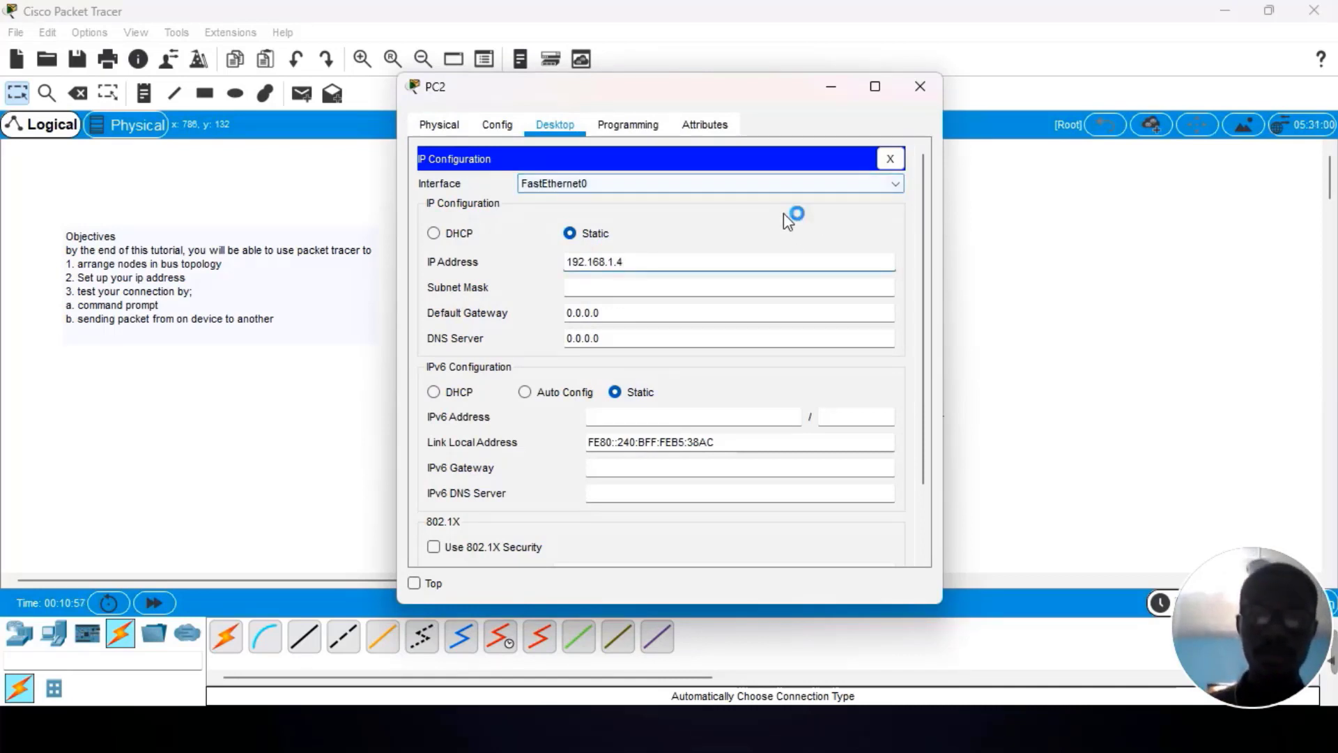
{"action": "key", "text": "Tab"}
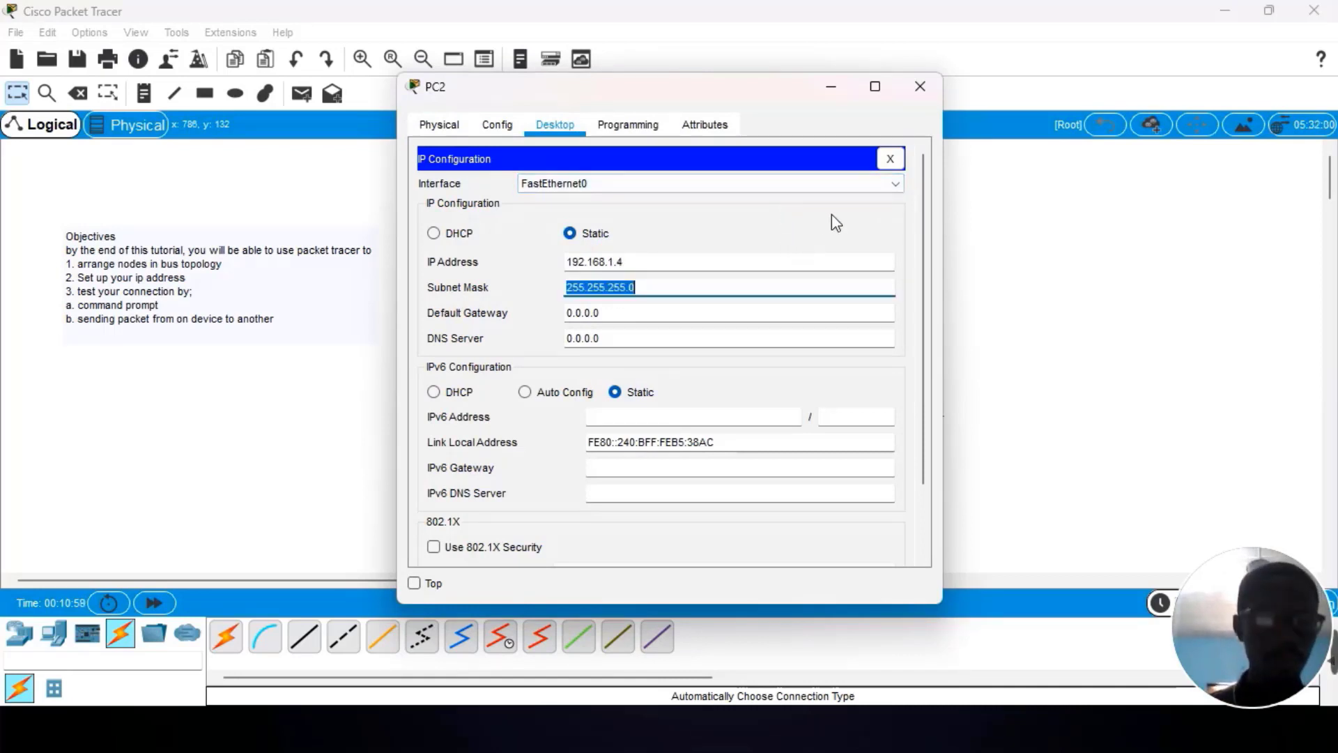
{"action": "left_click", "coordinate": [920, 86]}
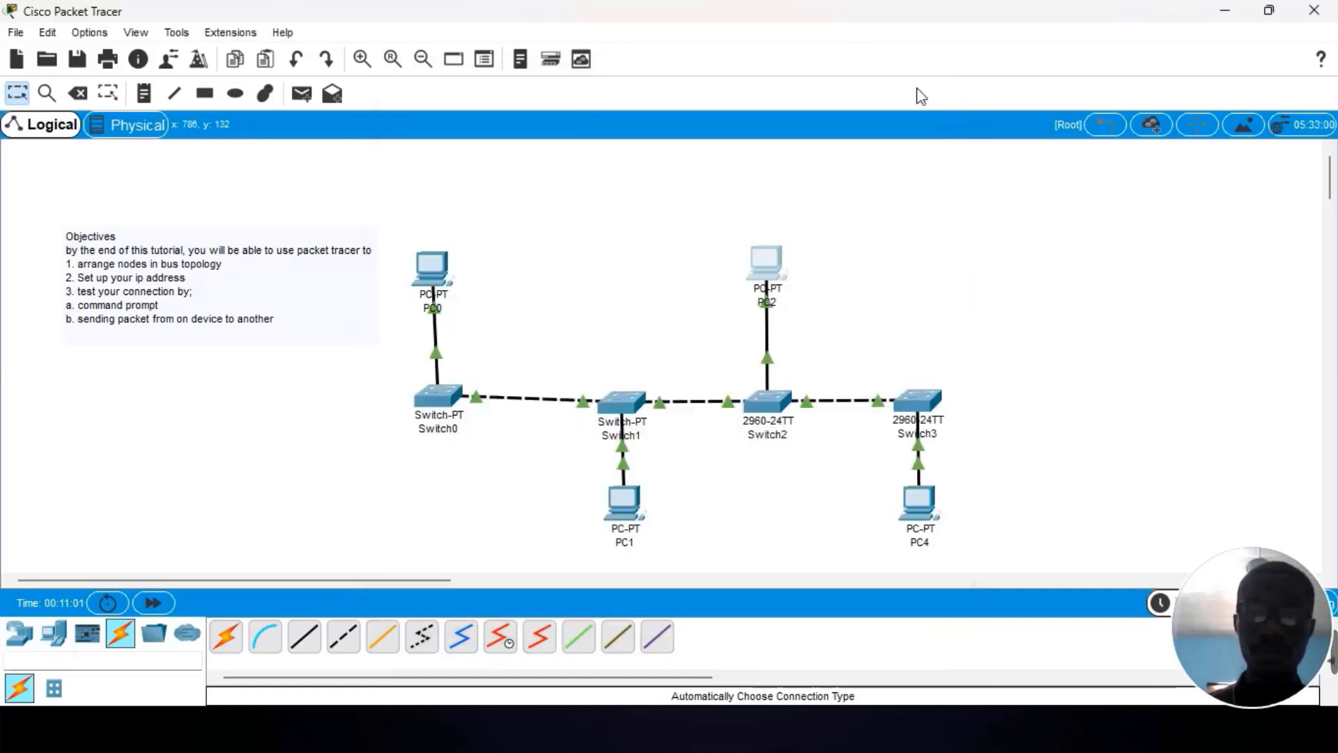
Give PC4 the static IP address 192.168.1.6 with the auto-filled subnet mask 255.255.255.0, and close its window
{"action": "left_click", "coordinate": [919, 512]}
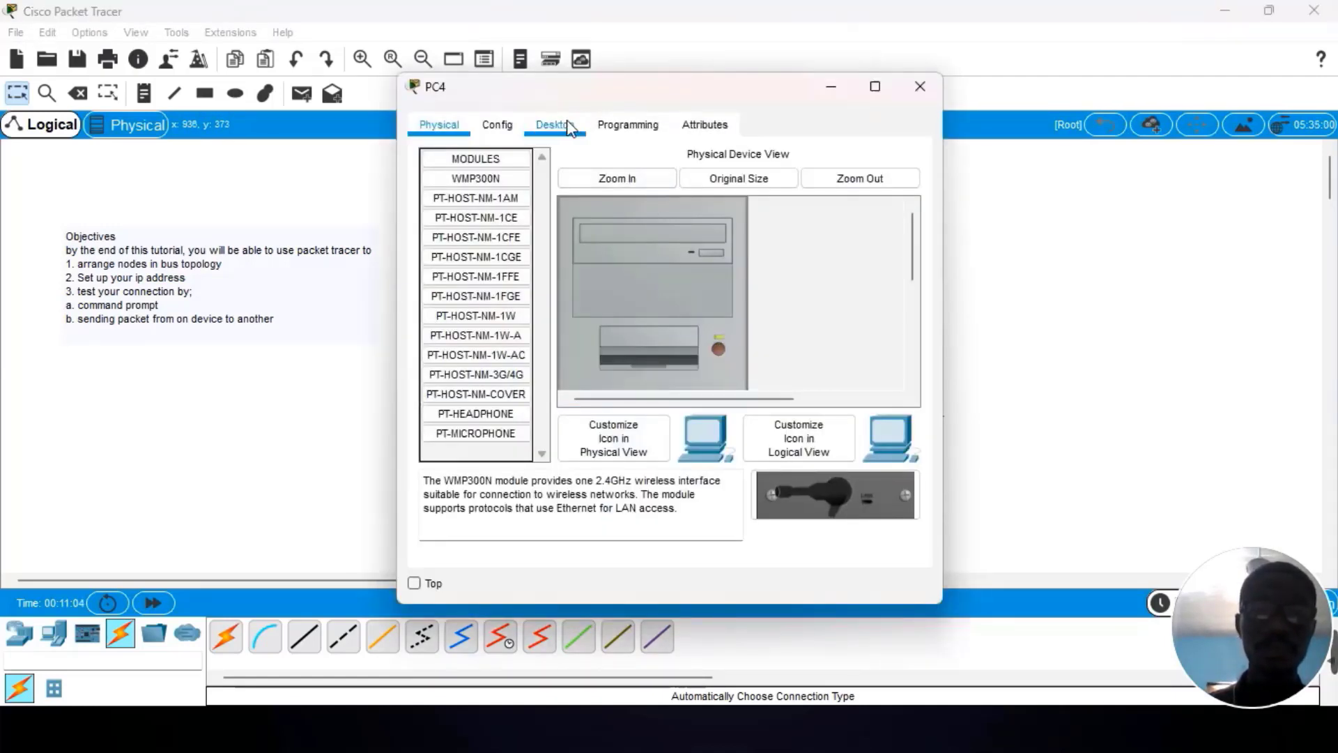
{"action": "left_click", "coordinate": [555, 125]}
{"action": "left_click", "coordinate": [443, 238]}
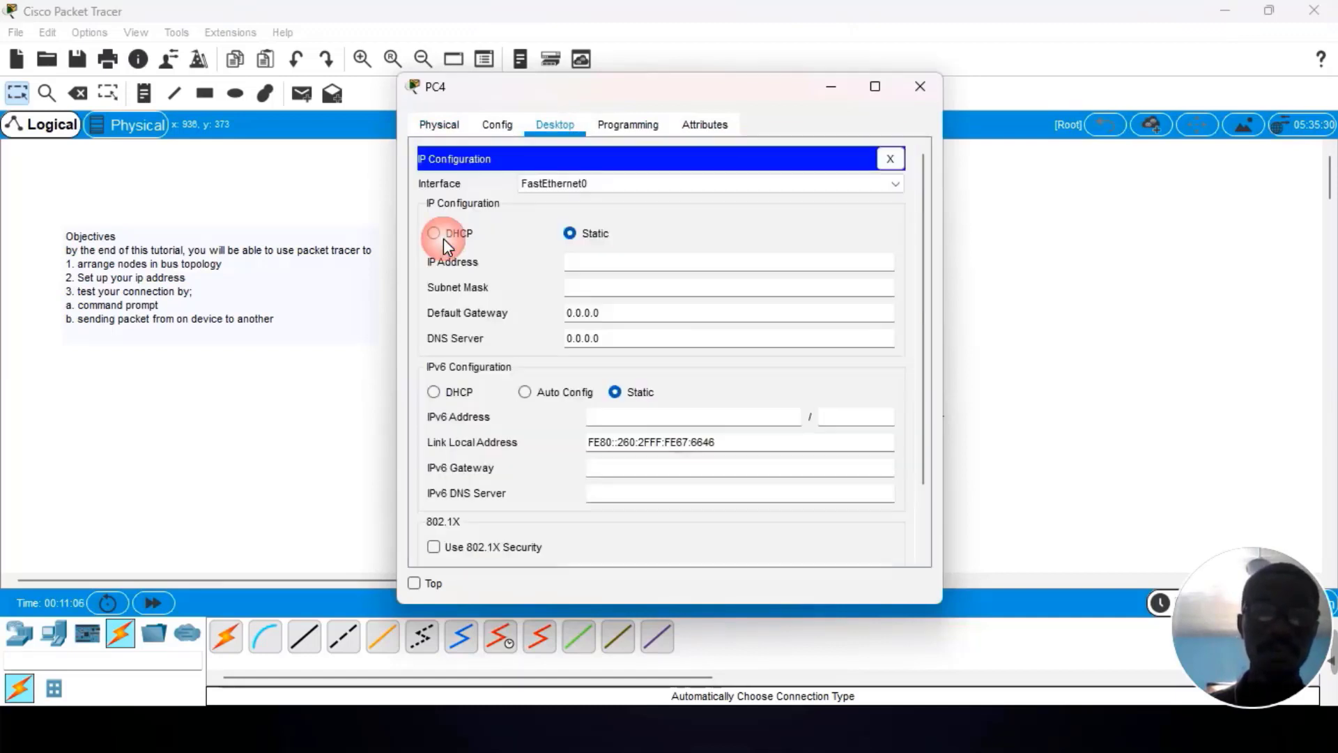
{"action": "left_click", "coordinate": [593, 268]}
{"action": "type", "text": "192.168.1.2"}
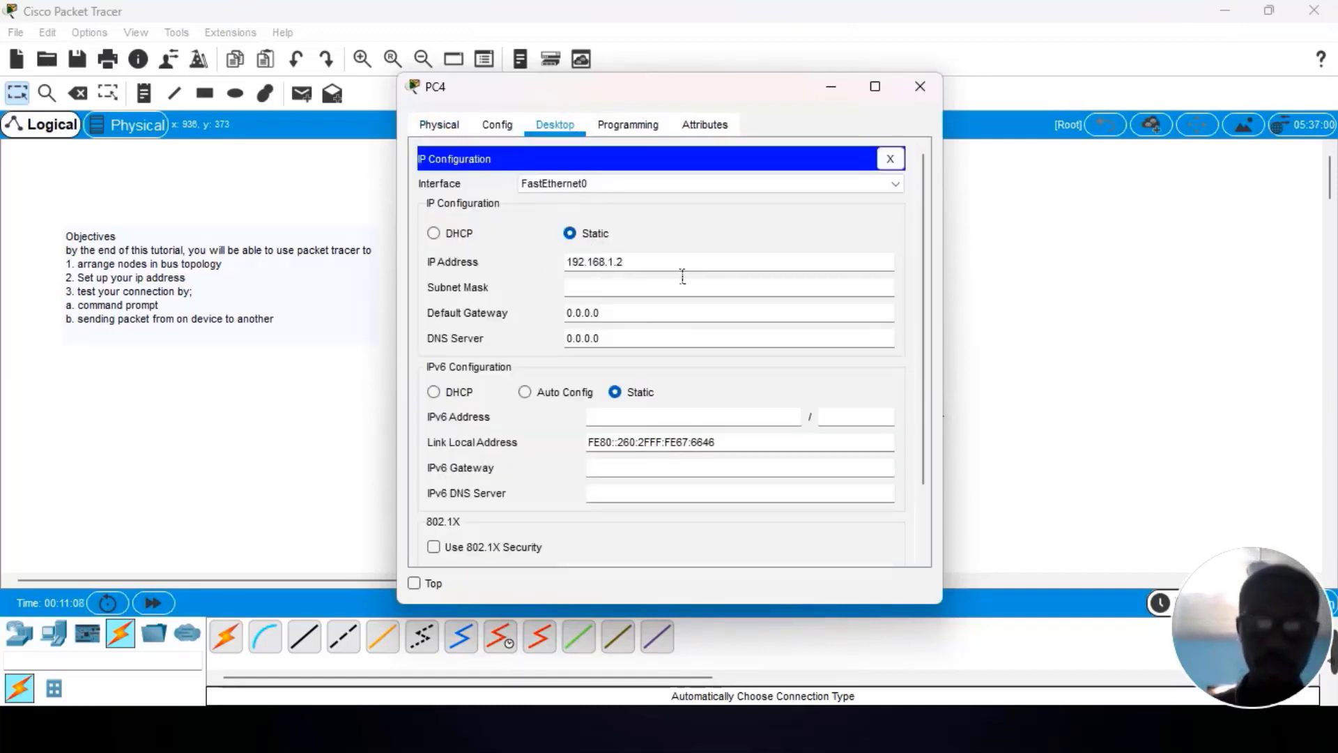
{"action": "key", "text": "BackSpace"}
{"action": "type", "text": "6"}
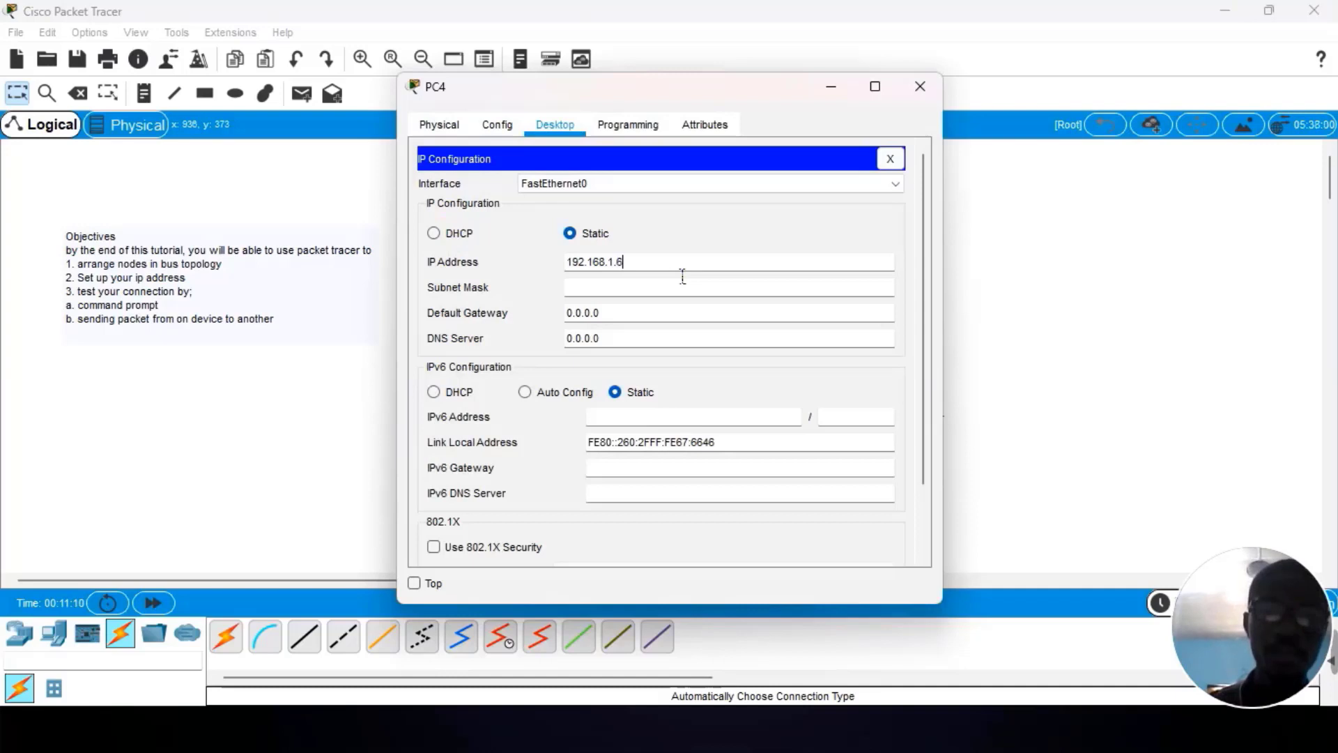
{"action": "left_click", "coordinate": [636, 295]}
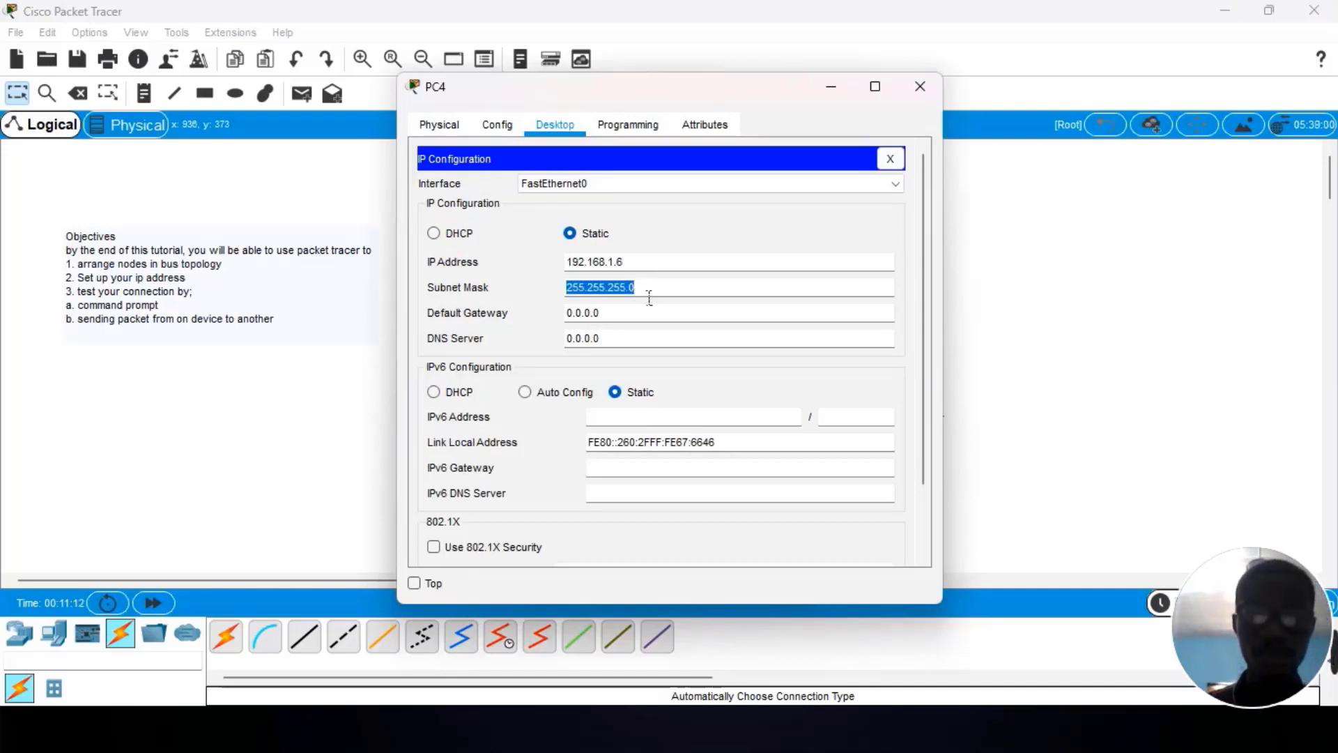
{"action": "left_click", "coordinate": [920, 87]}
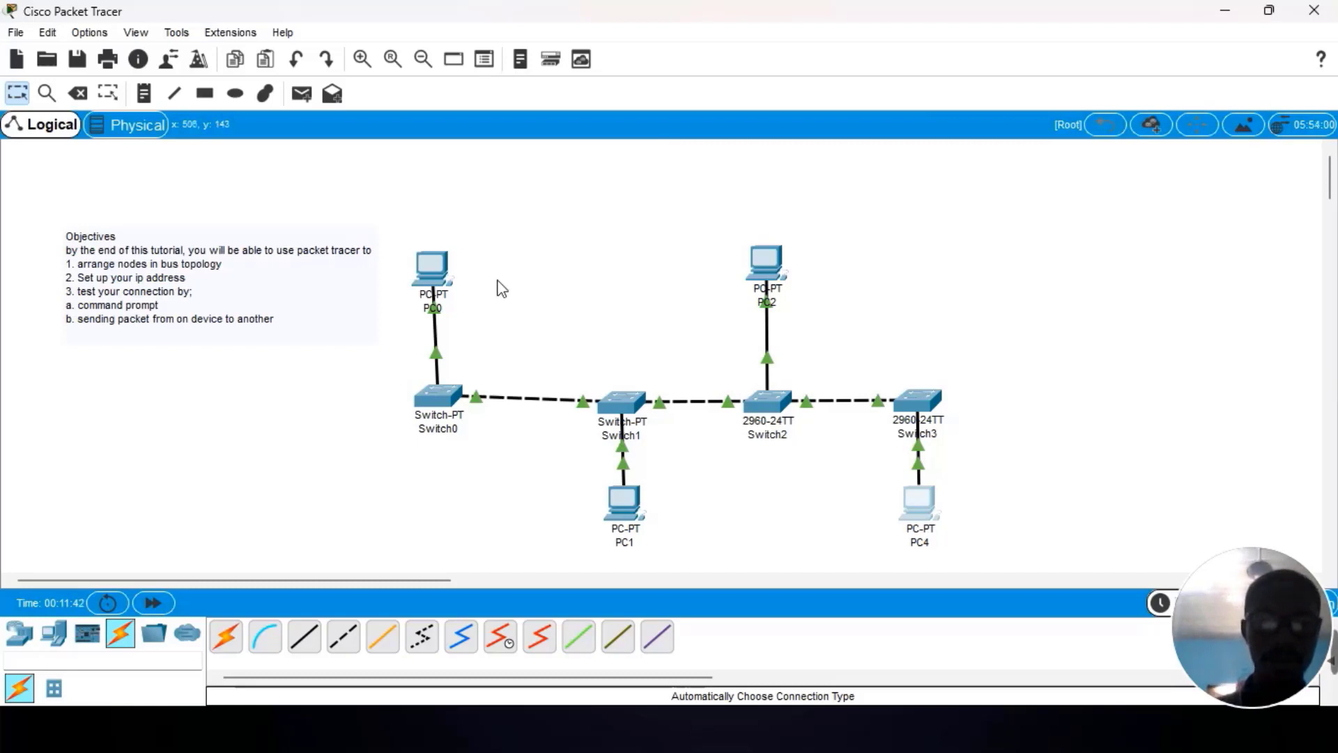
Ping PC4 at 192.168.1.6 from PC0's command prompt, and close PC0's window
{"action": "left_click", "coordinate": [432, 269]}
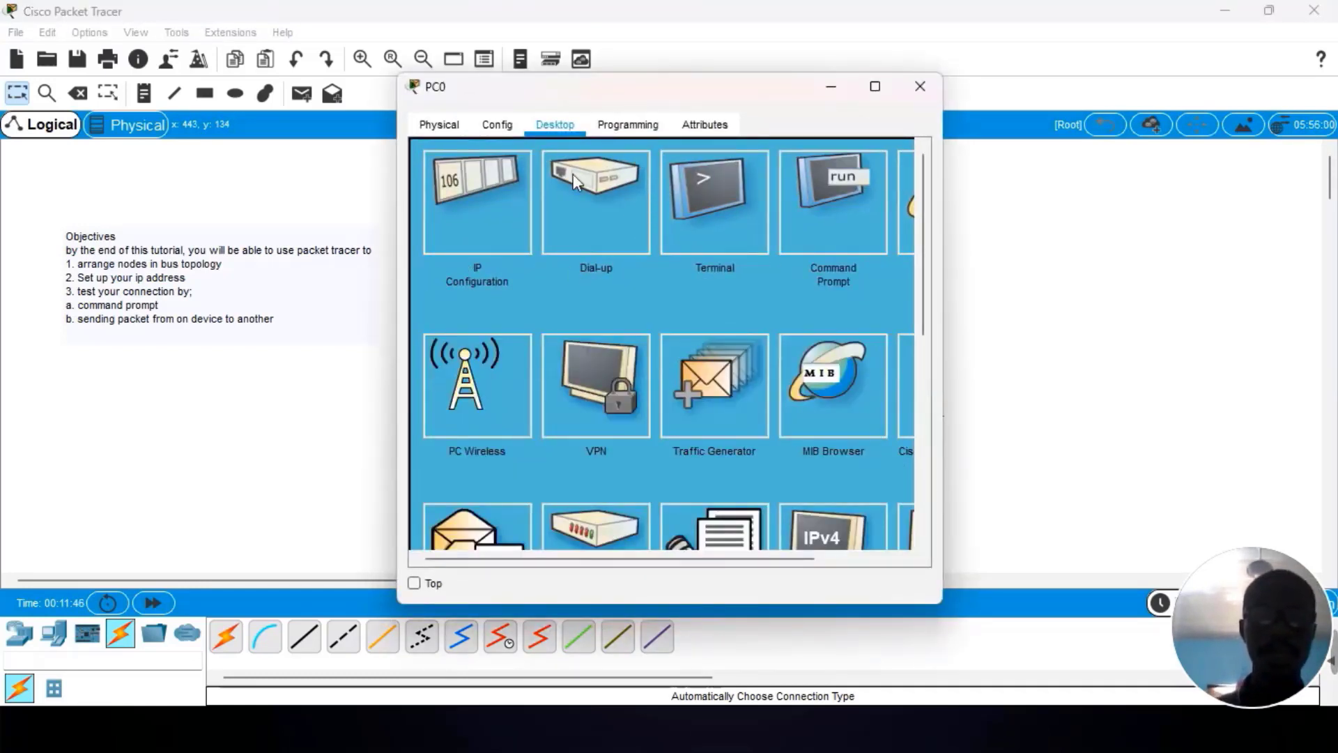
{"action": "left_click", "coordinate": [846, 200]}
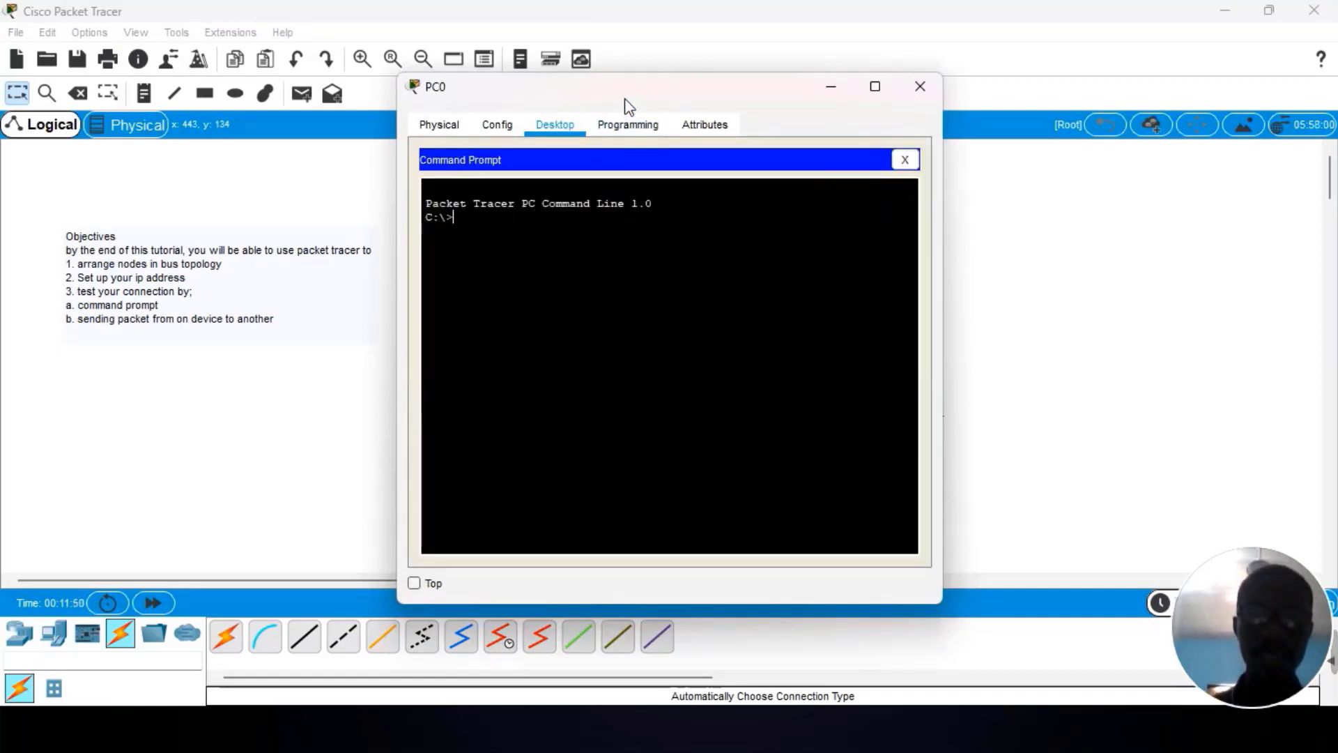
{"action": "left_click_drag", "start_coordinate": [622, 89], "coordinate": [838, 120]}
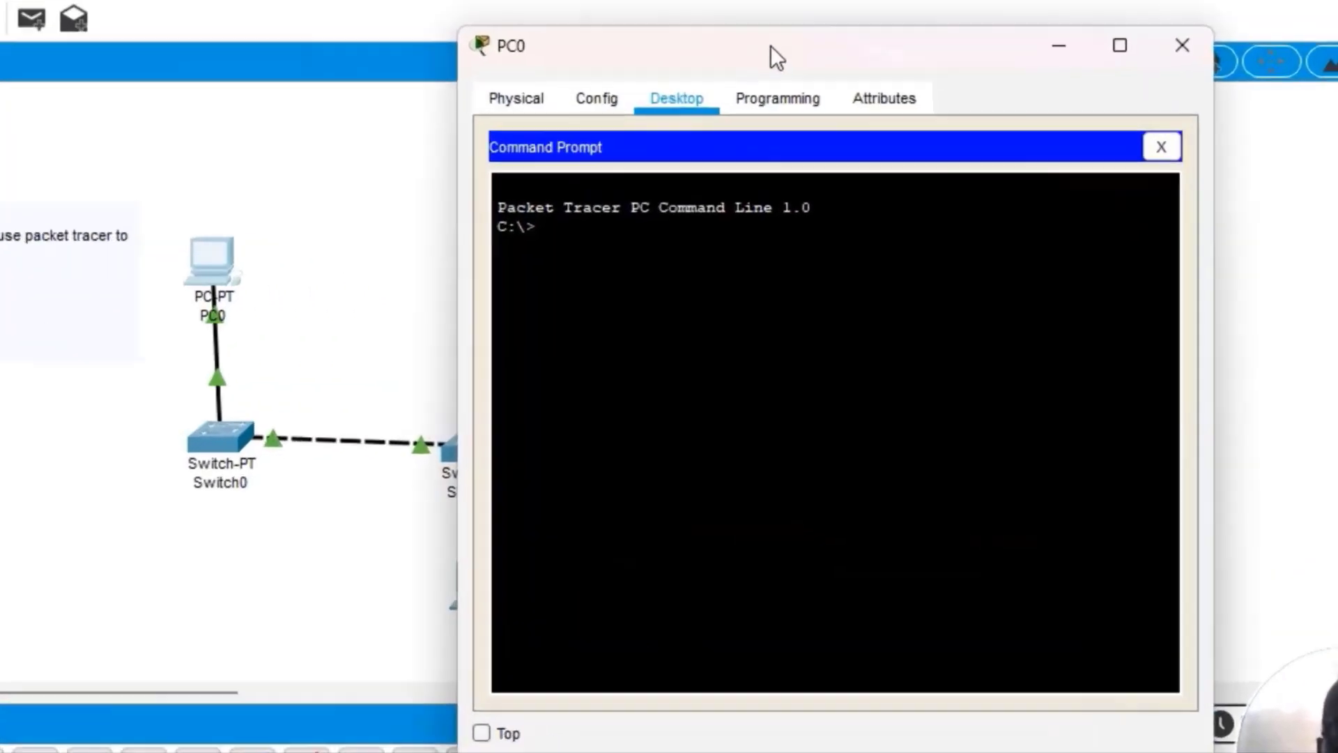
{"action": "type", "text": "ping"}
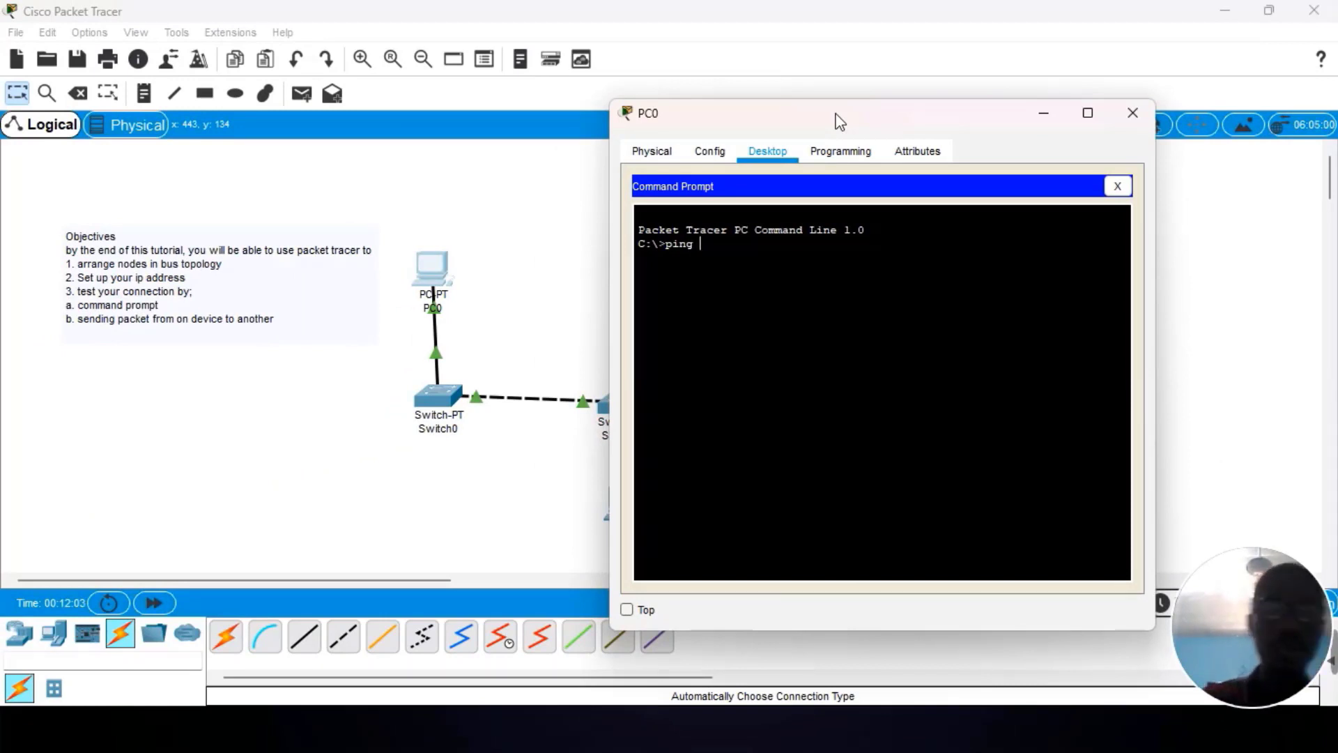
{"action": "left_click_drag", "start_coordinate": [819, 115], "coordinate": [338, 87]}
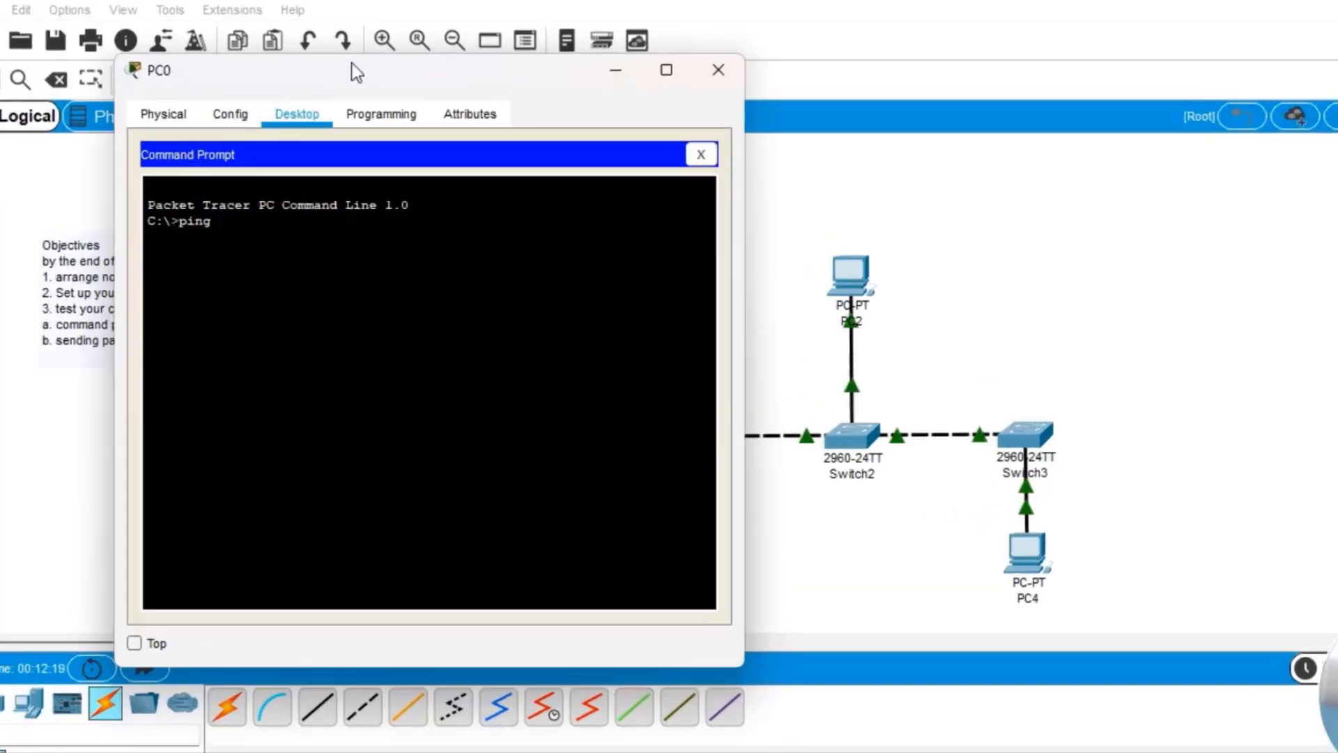
{"action": "type", "text": "19"}
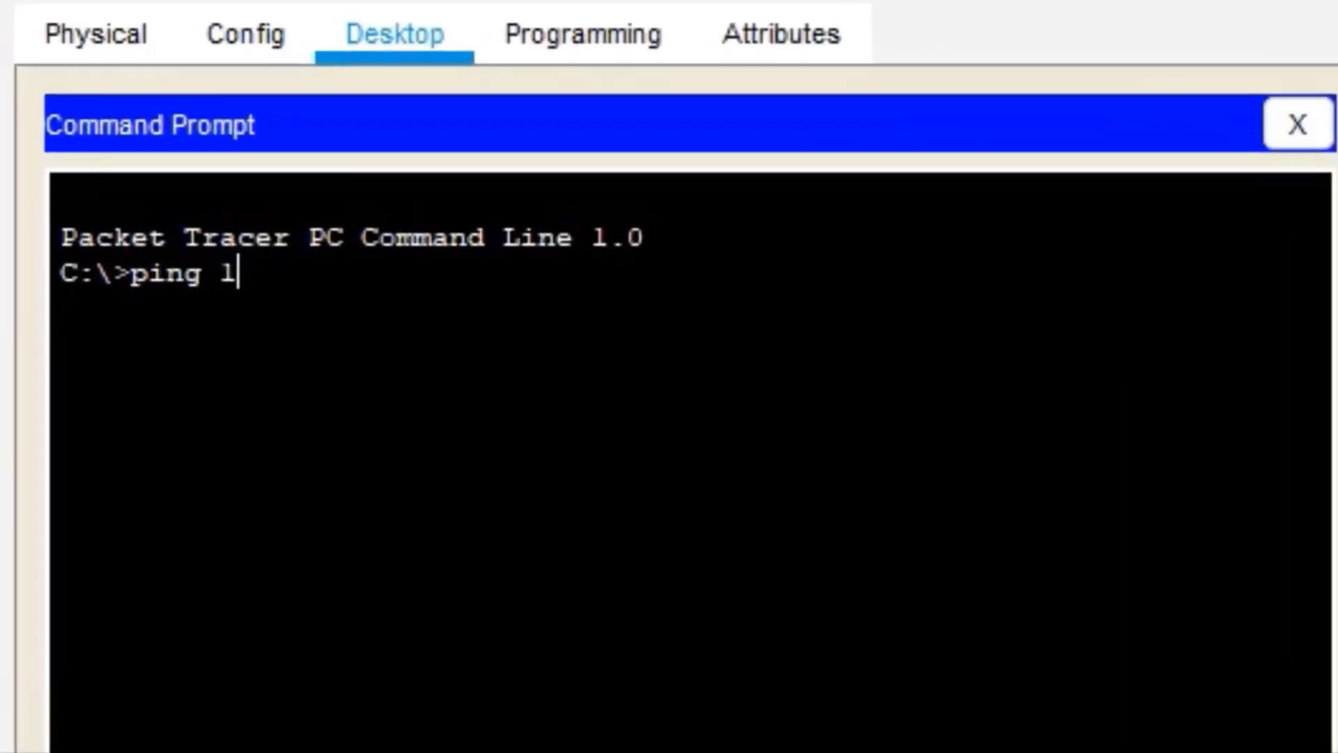
{"action": "type", "text": "2"}
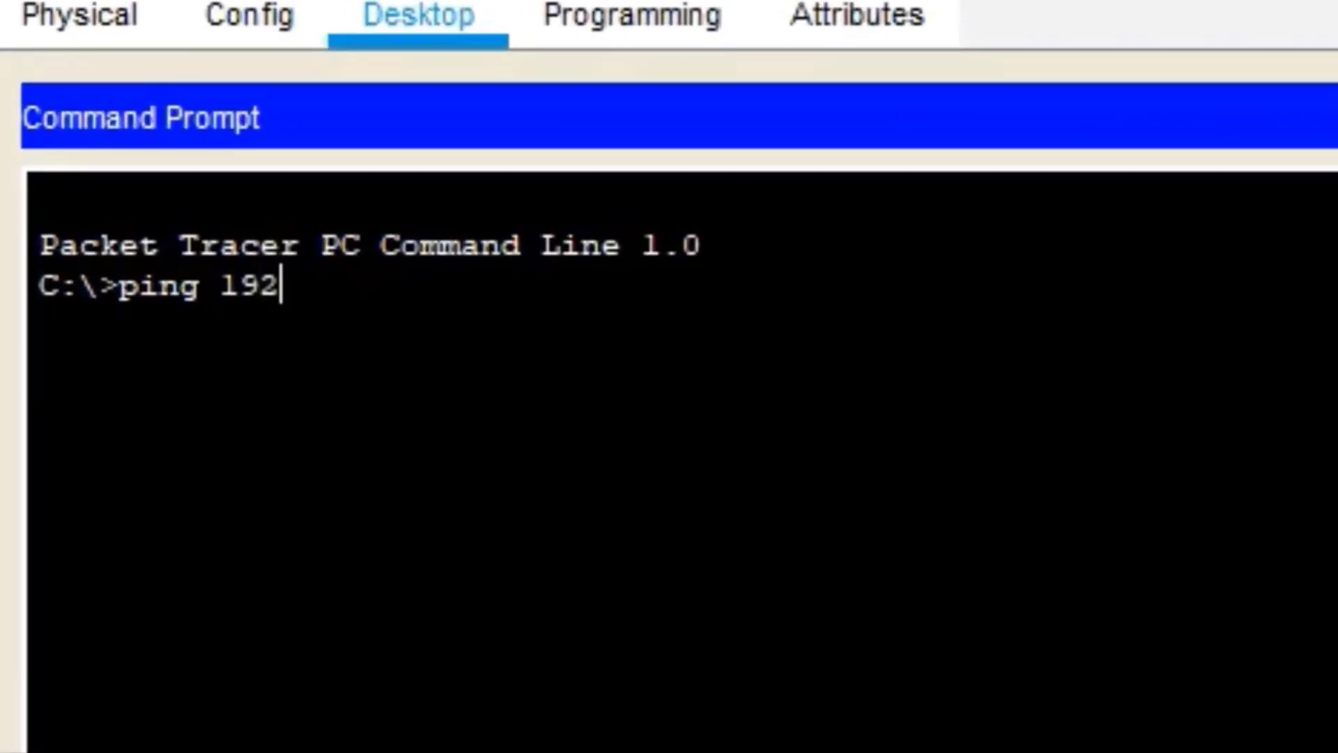
{"action": "type", "text": ".168"}
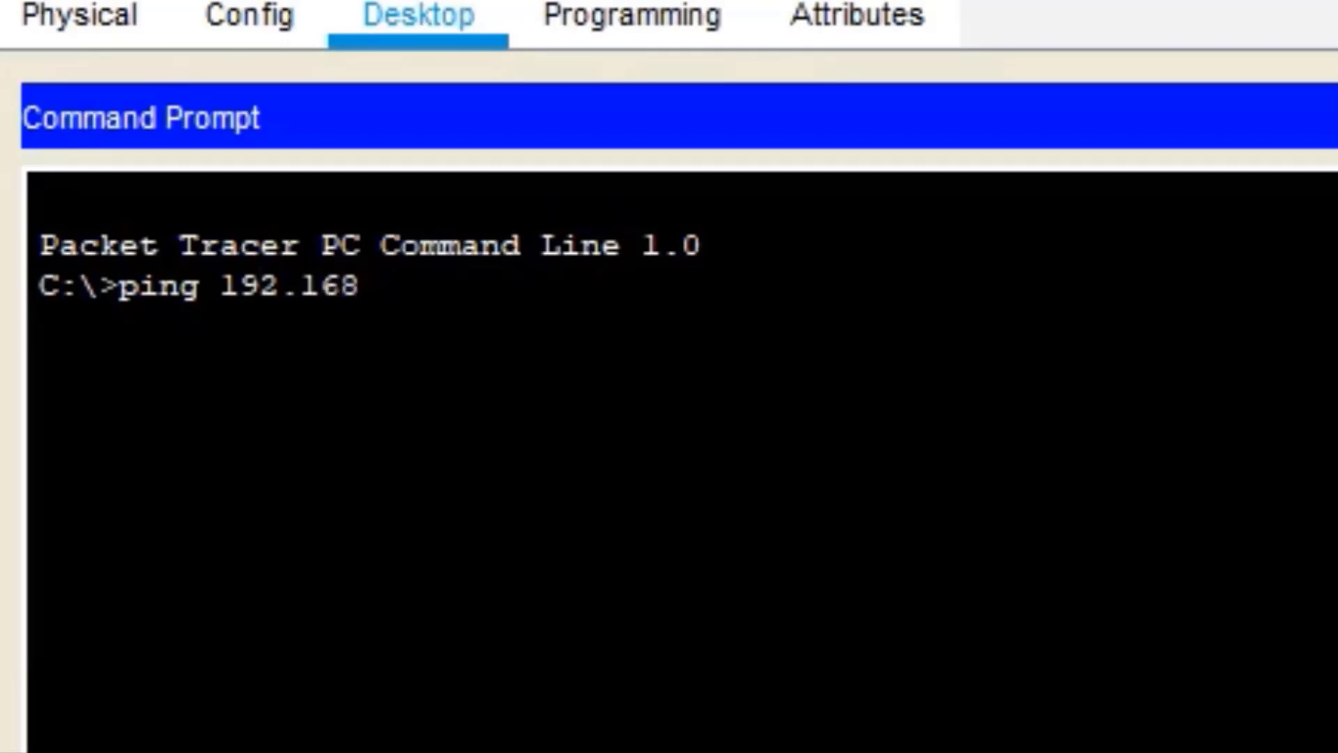
{"action": "type", "text": ".1.6"}
{"action": "key", "text": "Return"}
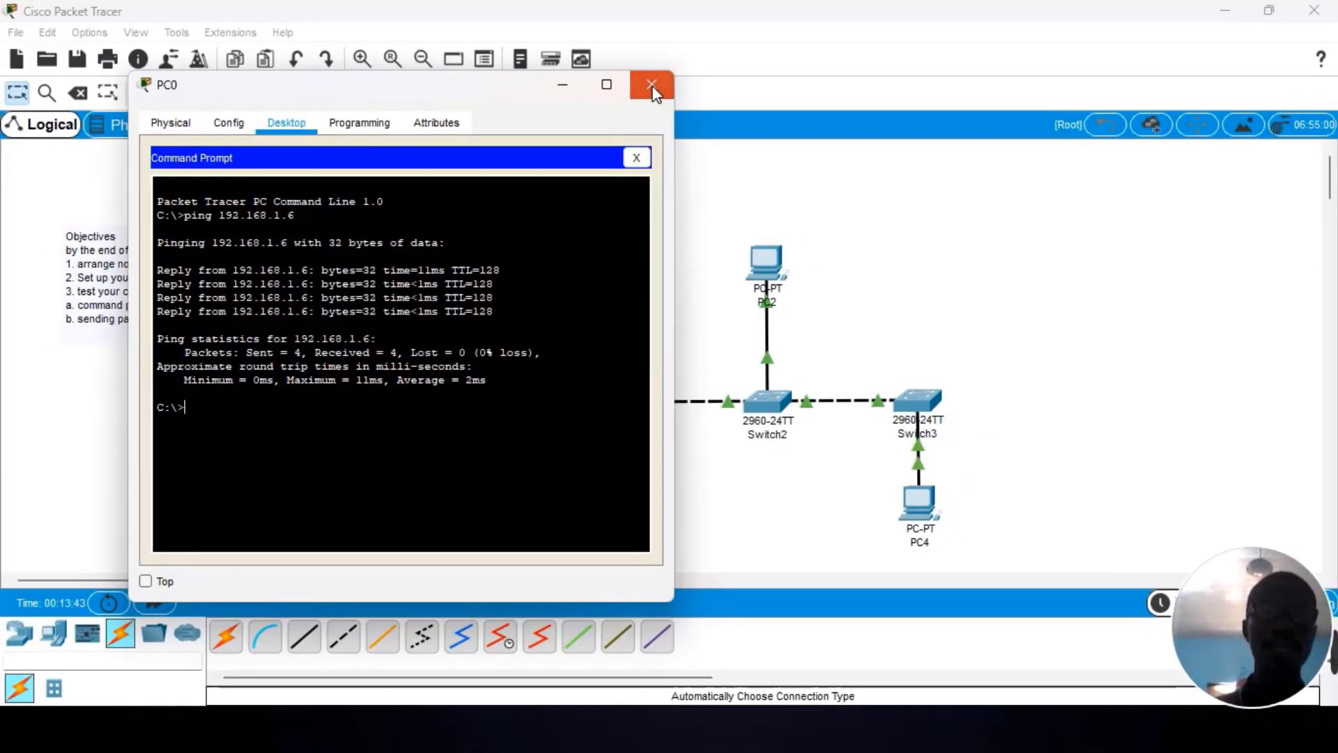
{"action": "left_click", "coordinate": [653, 86]}
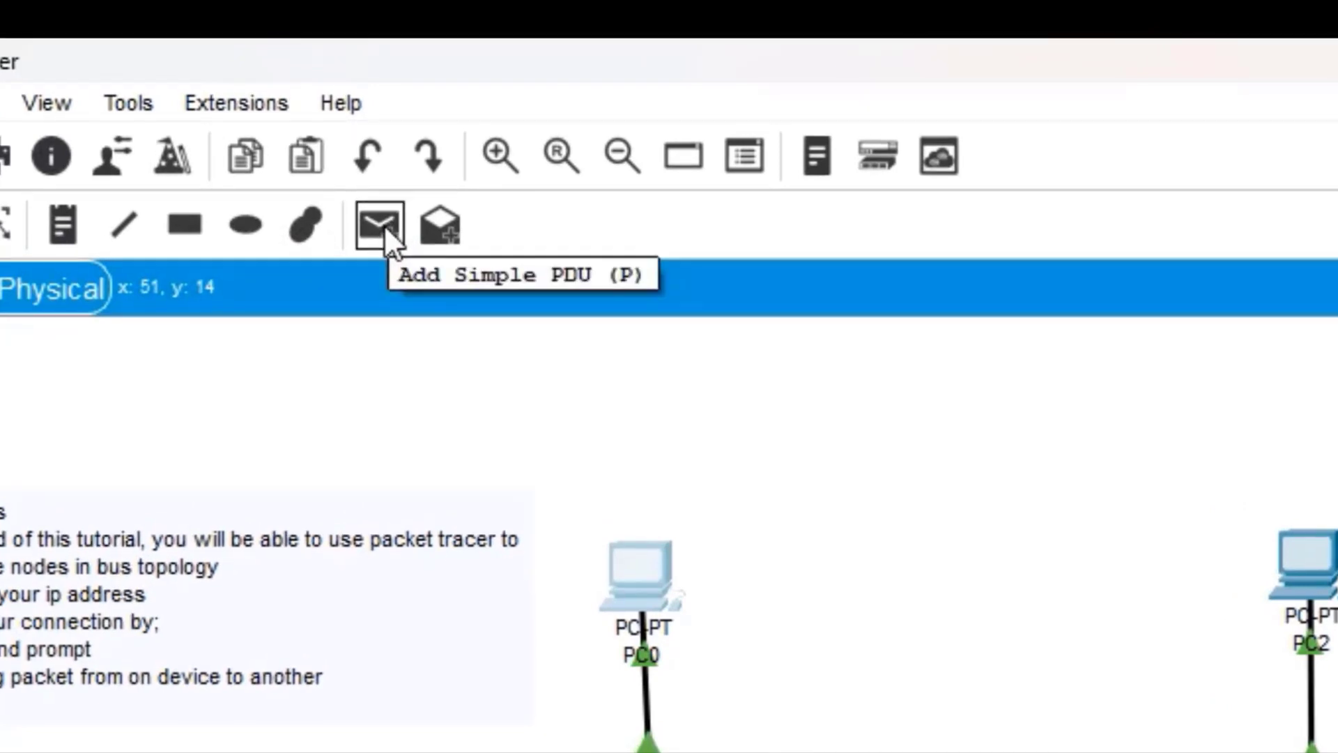
Add a simple PDU with PC0 as the source and PC4 as the destination
{"action": "left_click", "coordinate": [382, 223]}
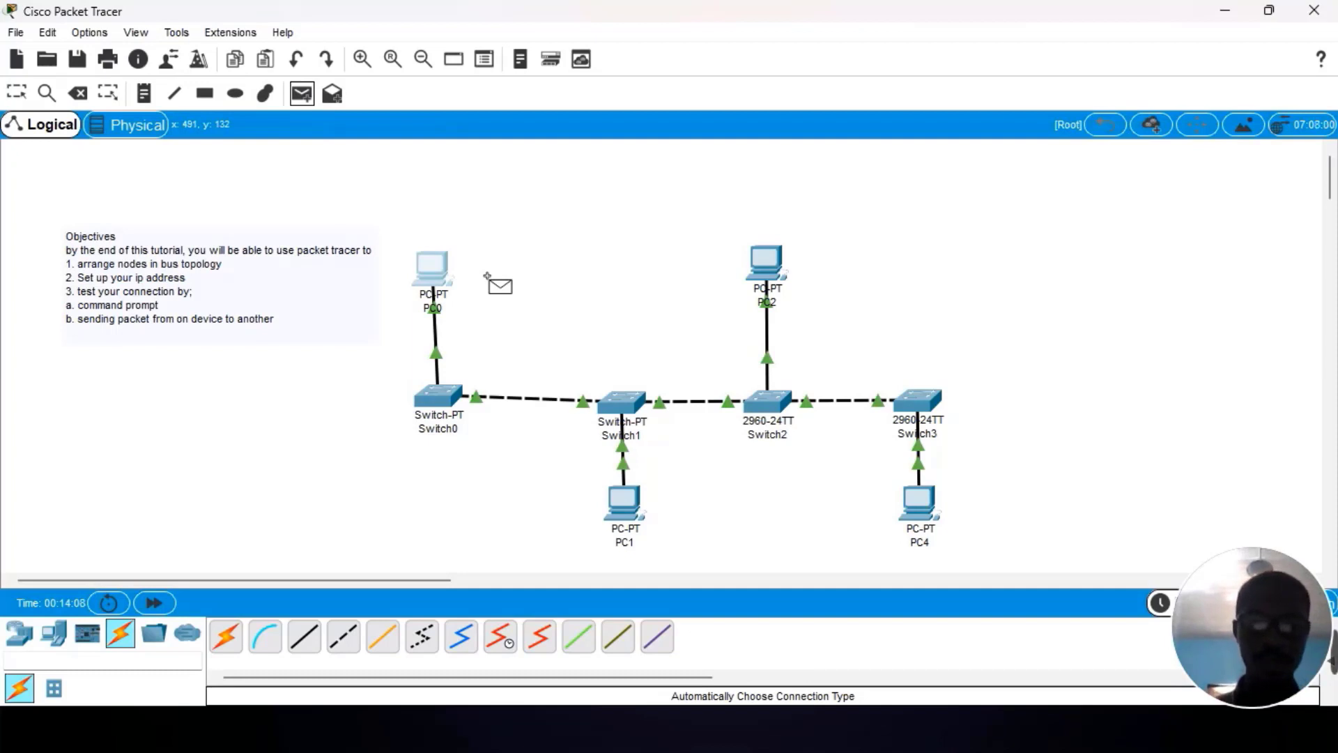
{"action": "left_click", "coordinate": [438, 277]}
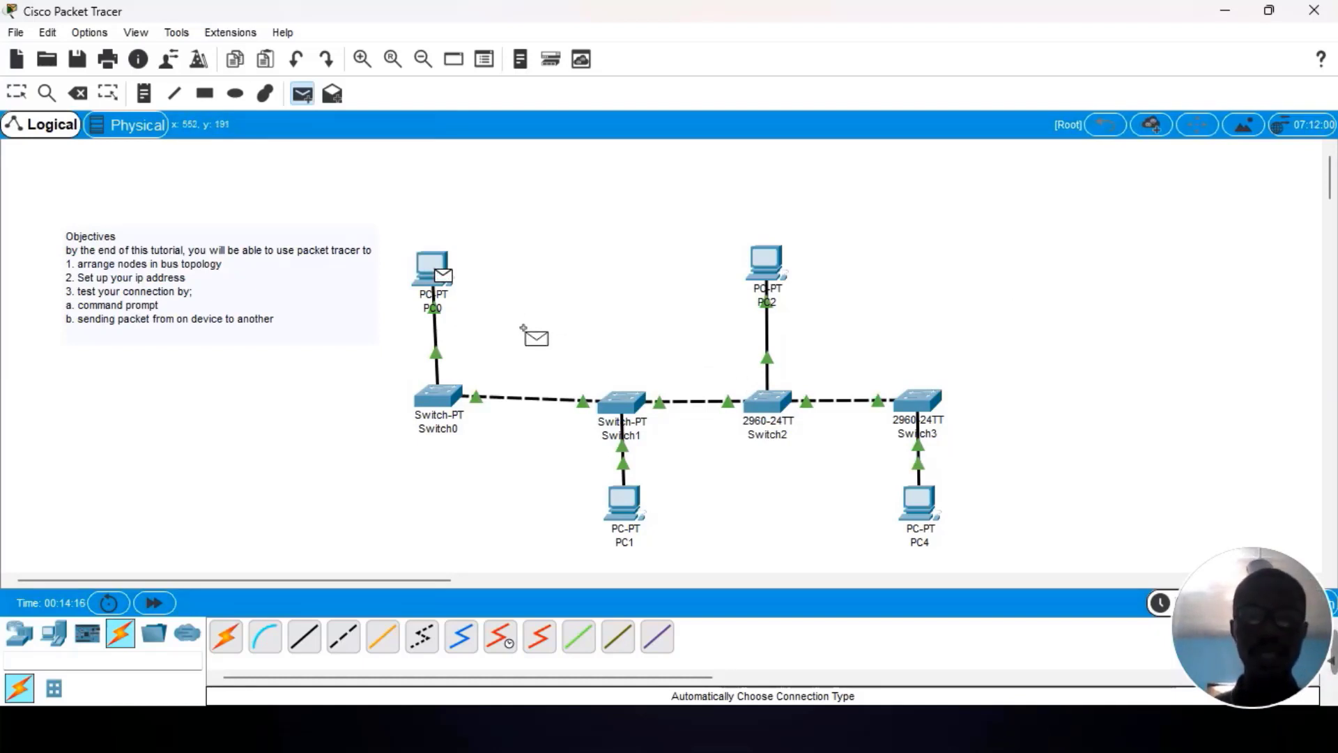
{"action": "left_click", "coordinate": [932, 513]}
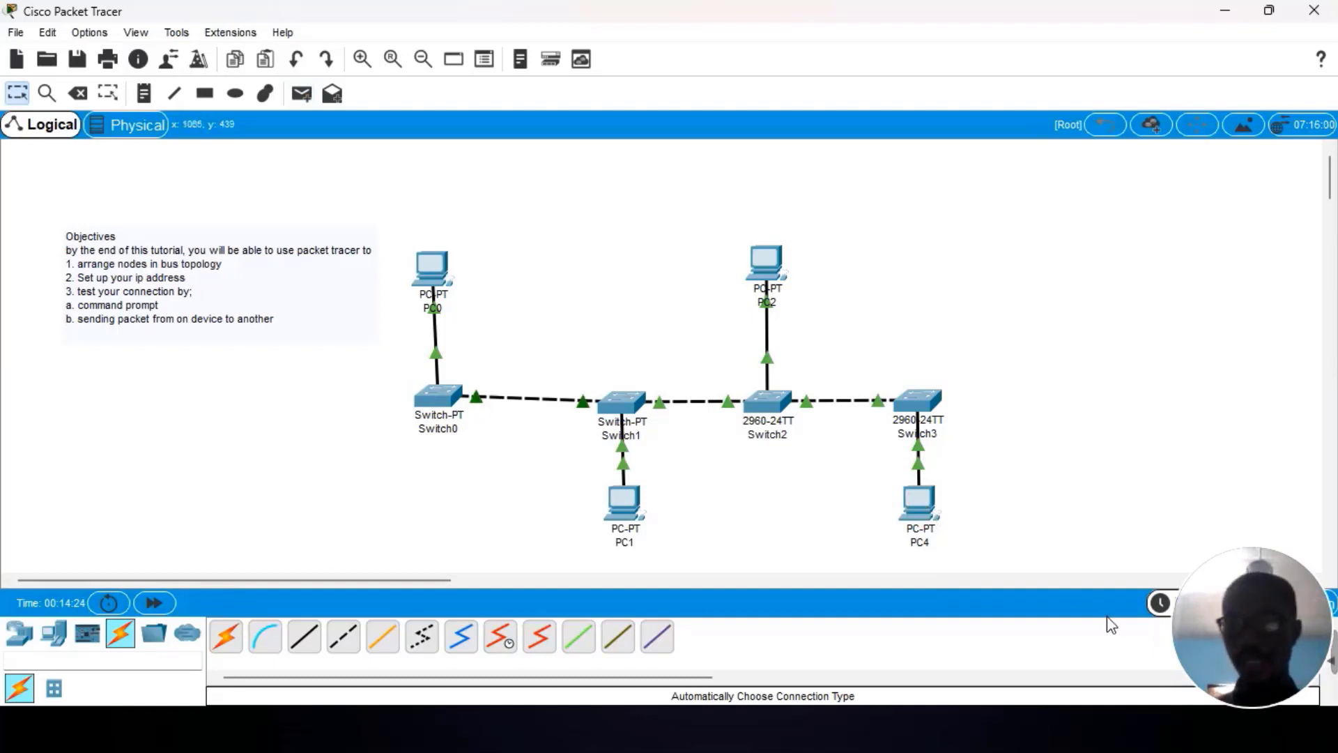
Switch to simulation mode and play the simulation to follow the ICMP packet between PC0 and PC4
{"action": "left_click_drag", "start_coordinate": [1244, 598], "coordinate": [1057, 712]}
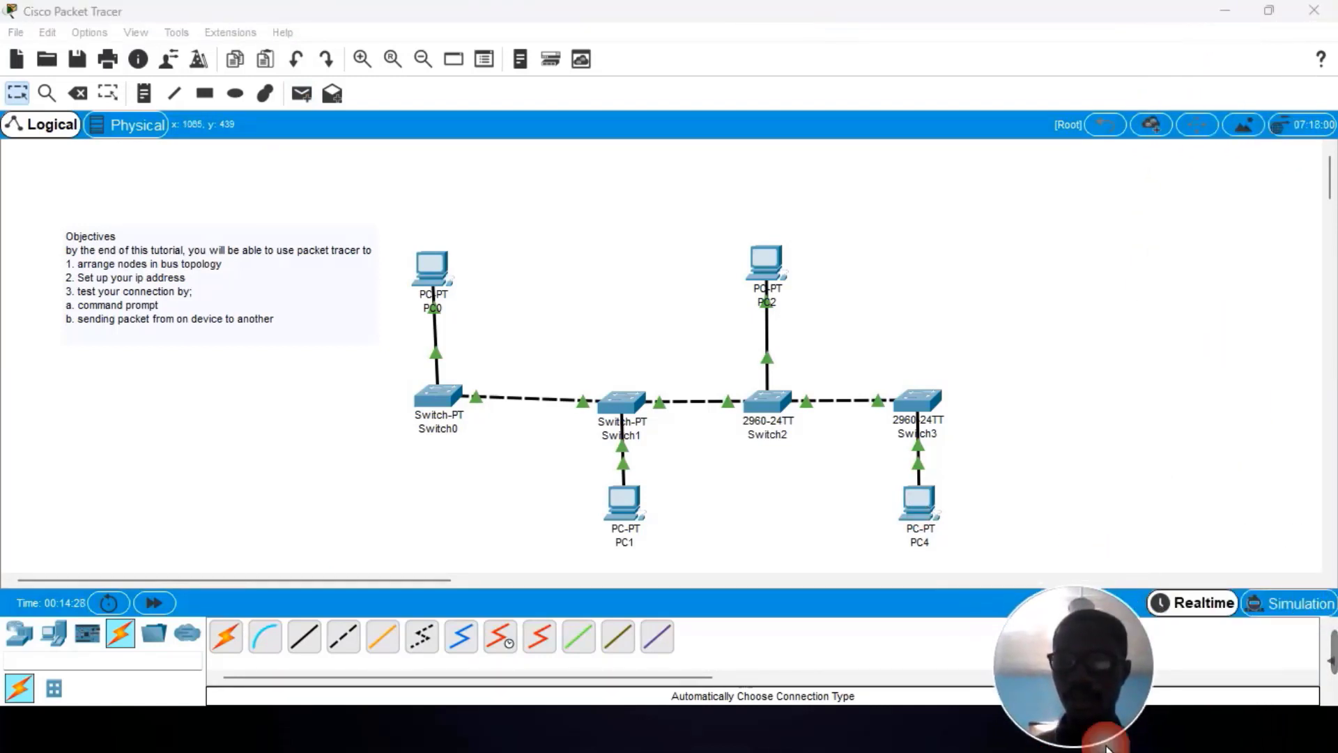
{"action": "left_click", "coordinate": [1307, 604]}
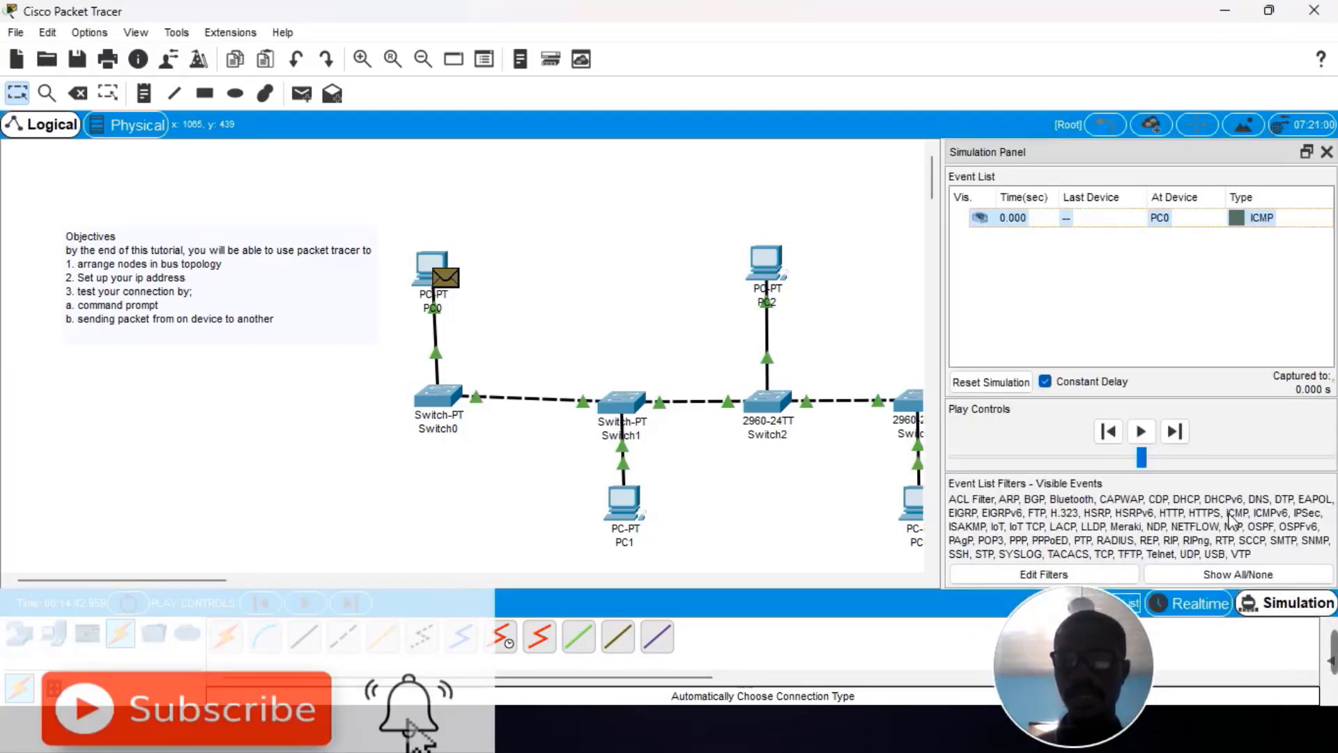
{"action": "left_click", "coordinate": [1144, 427]}
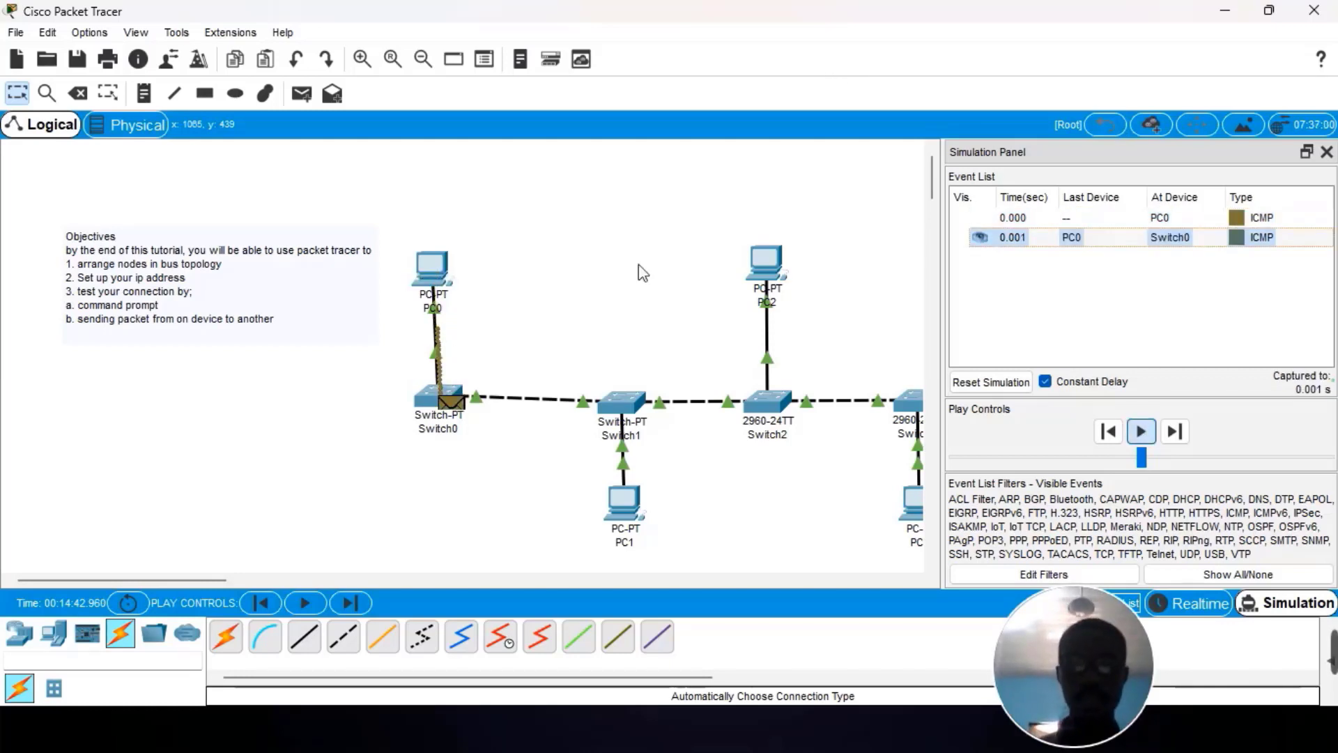
{"action": "scroll", "coordinate": [583, 373], "scroll_direction": "right", "scroll_amount": 5}
{"action": "scroll", "coordinate": [576, 377], "scroll_direction": "left", "scroll_amount": 5}
{"action": "scroll", "coordinate": [576, 376], "scroll_direction": "right", "scroll_amount": 2}
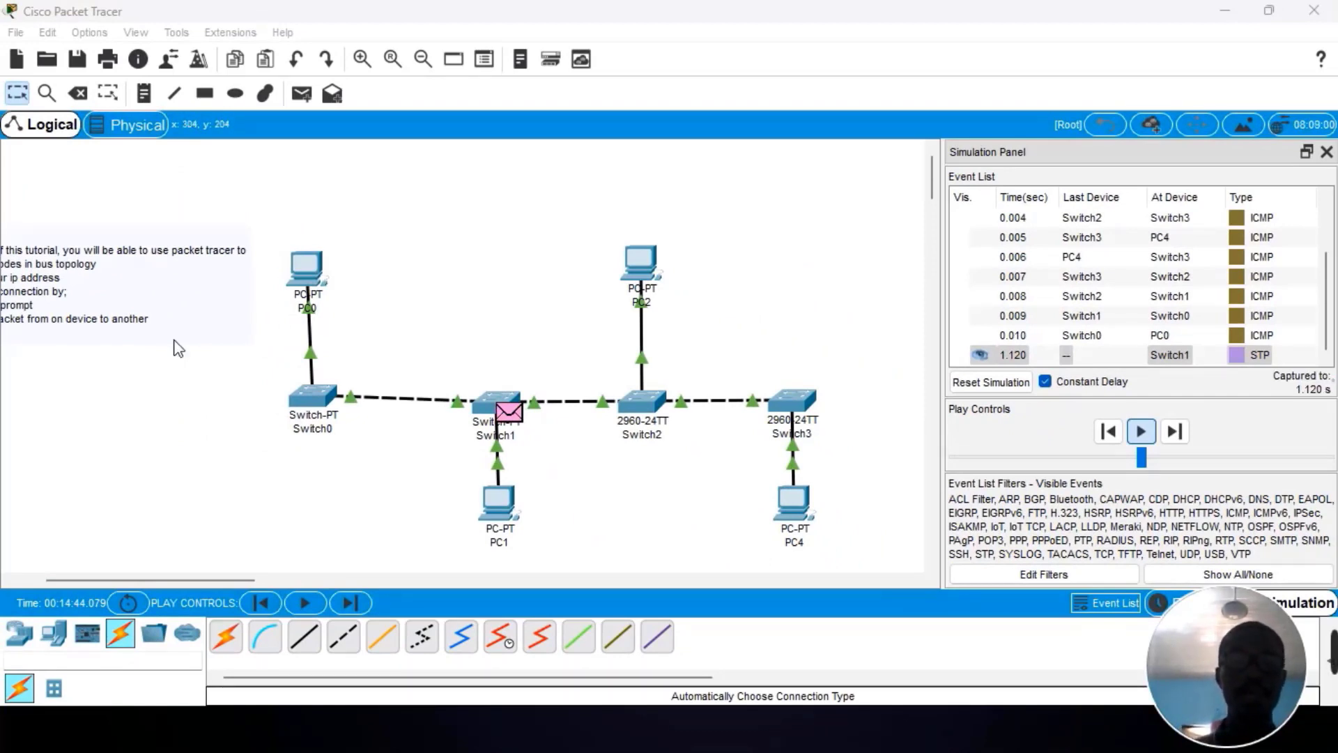
{"action": "scroll", "coordinate": [179, 349], "scroll_direction": "left", "scroll_amount": 3}
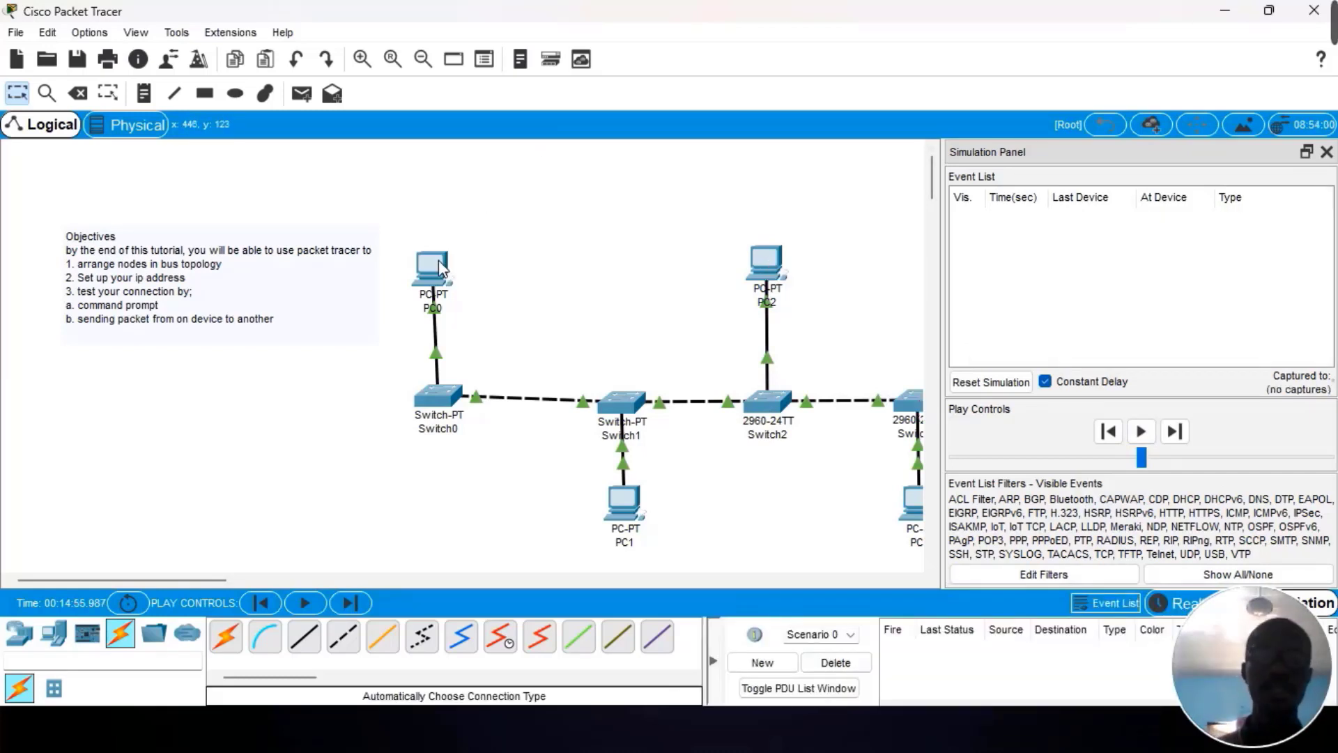
{"action": "mouse_move", "coordinate": [439, 266]}
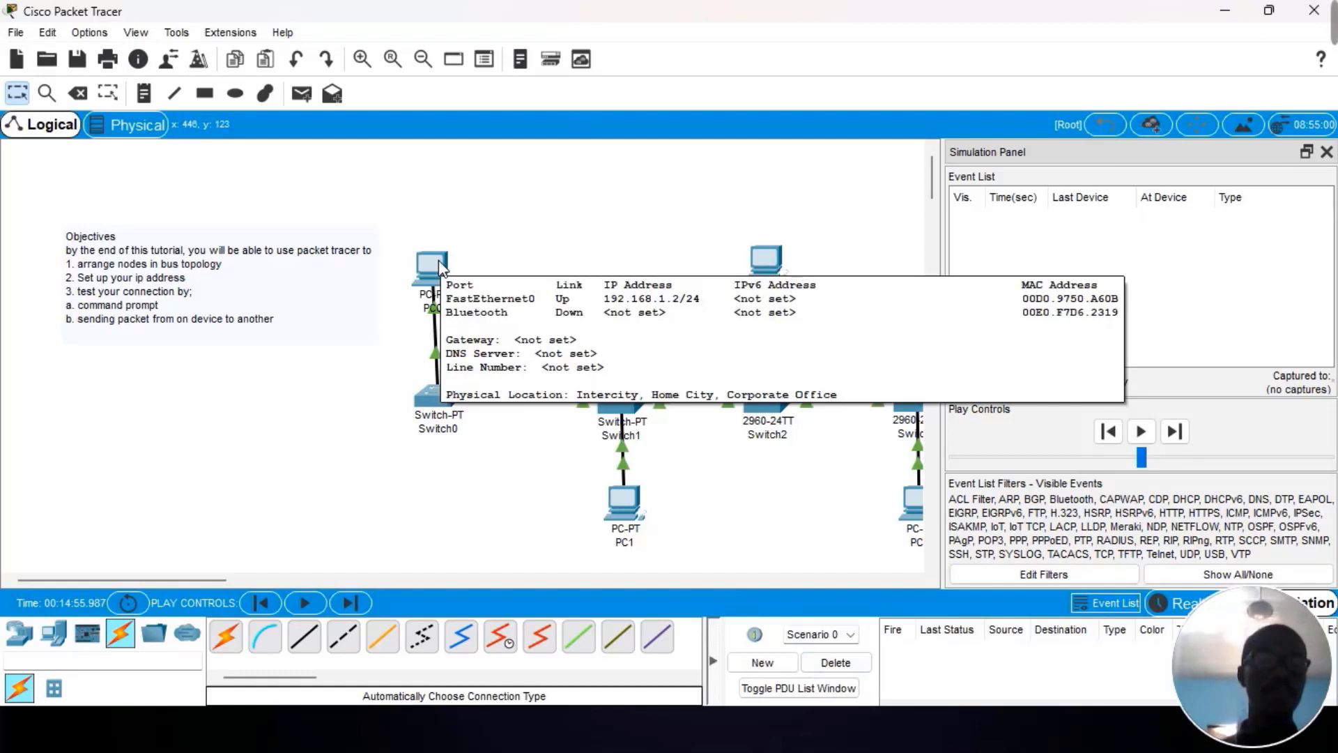